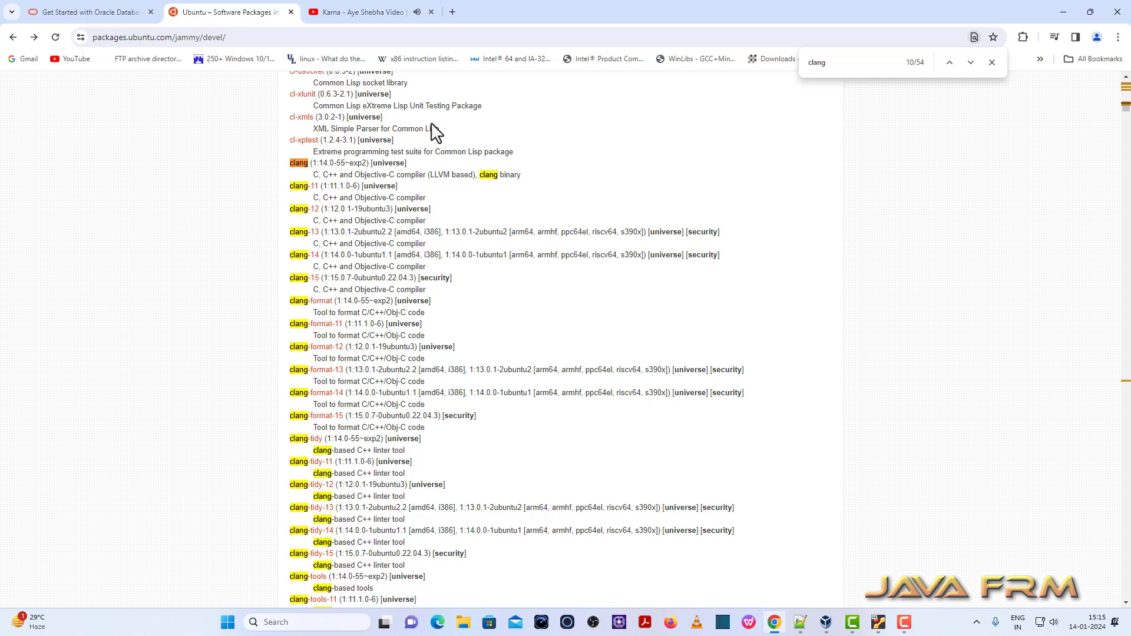
# - Go to packages.ubuntu.com/jammy/ and open the Development section package list
pyautogui.click(219, 39)
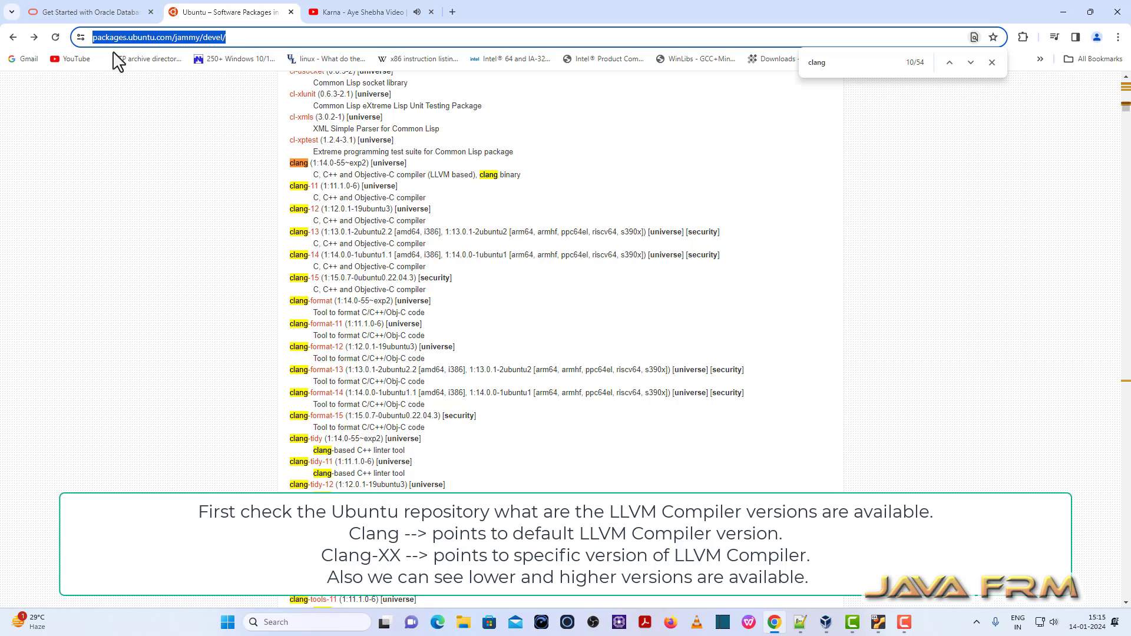
pyautogui.click(14, 37)
pyautogui.click(212, 37)
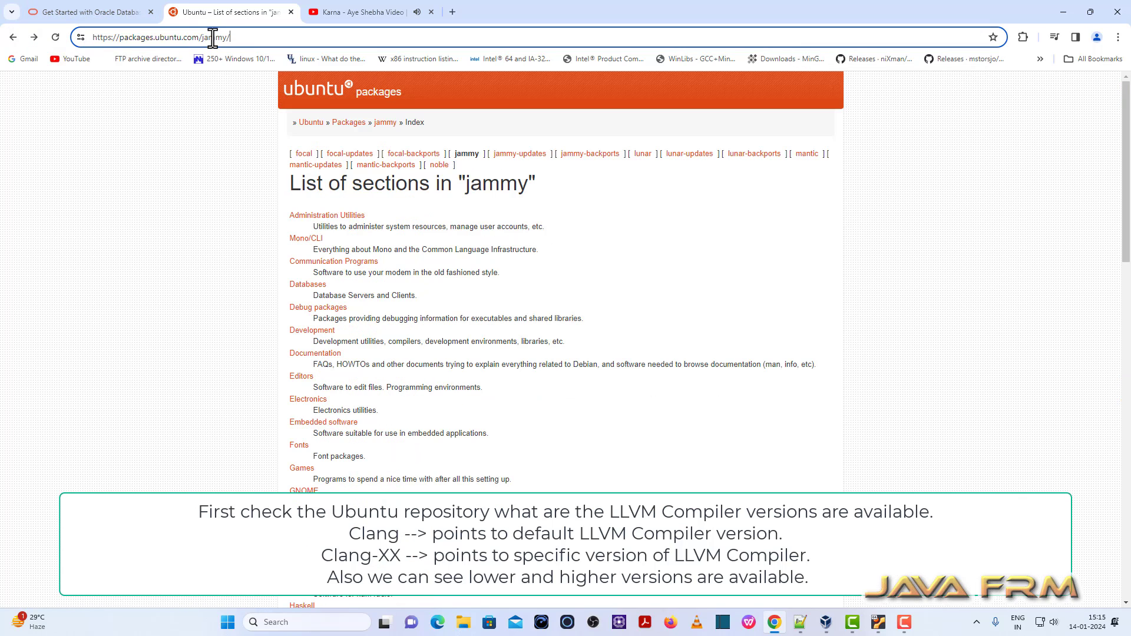
pyautogui.press('Return')
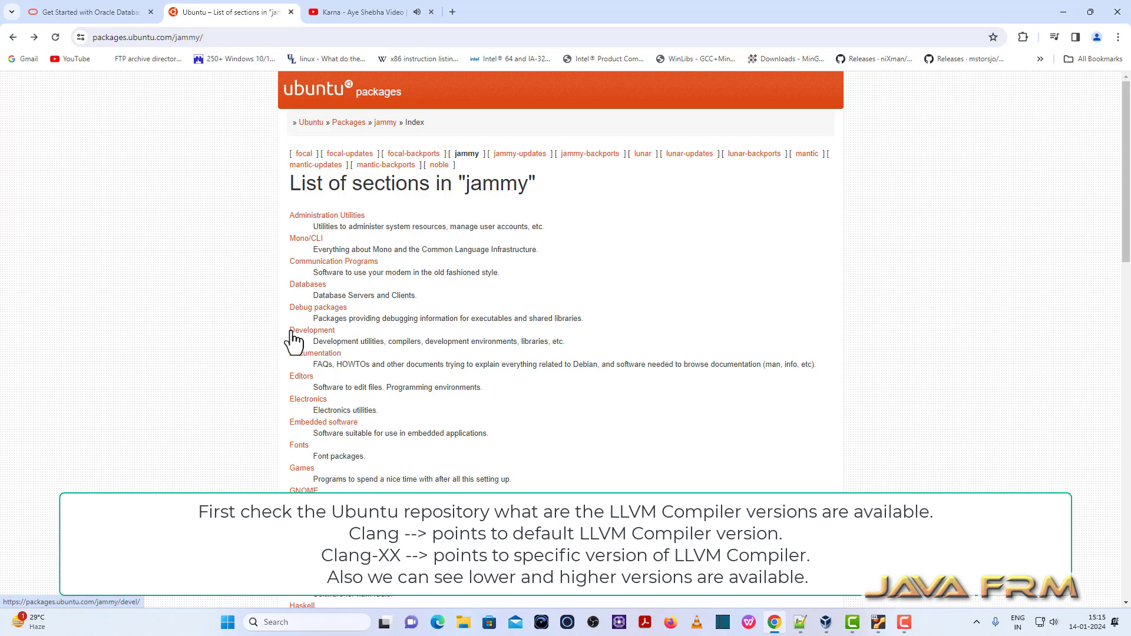
pyautogui.click(311, 332)
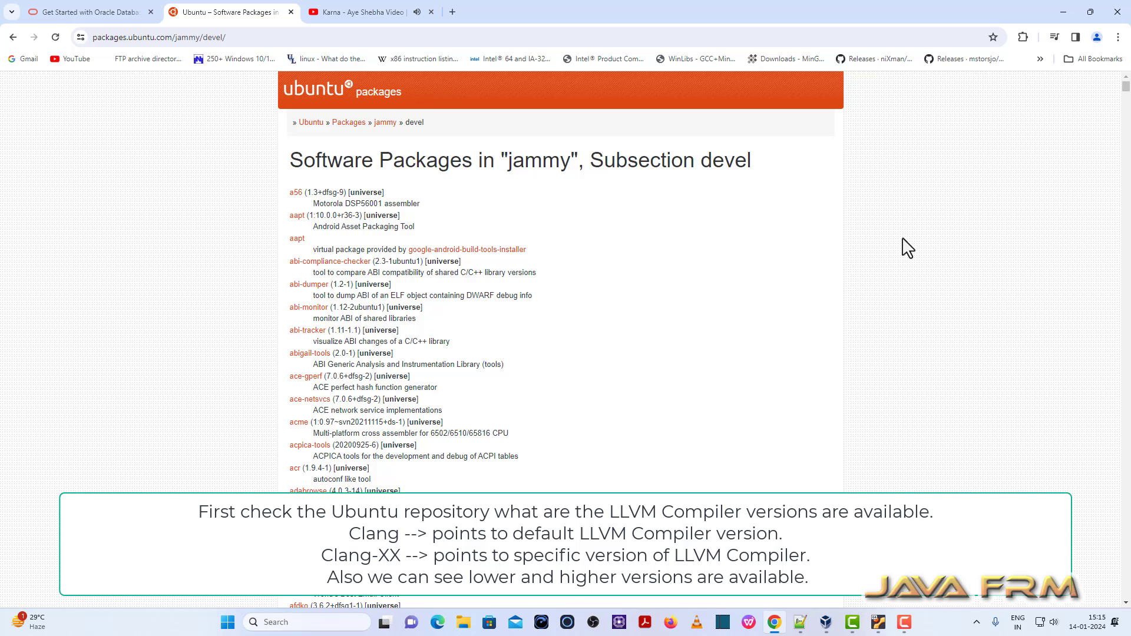
# - Search the page for 'clang' and select the clang-15 package entry
pyautogui.hotkey('ctrl', 'f')
pyautogui.press('Return')
pyautogui.press('Return')
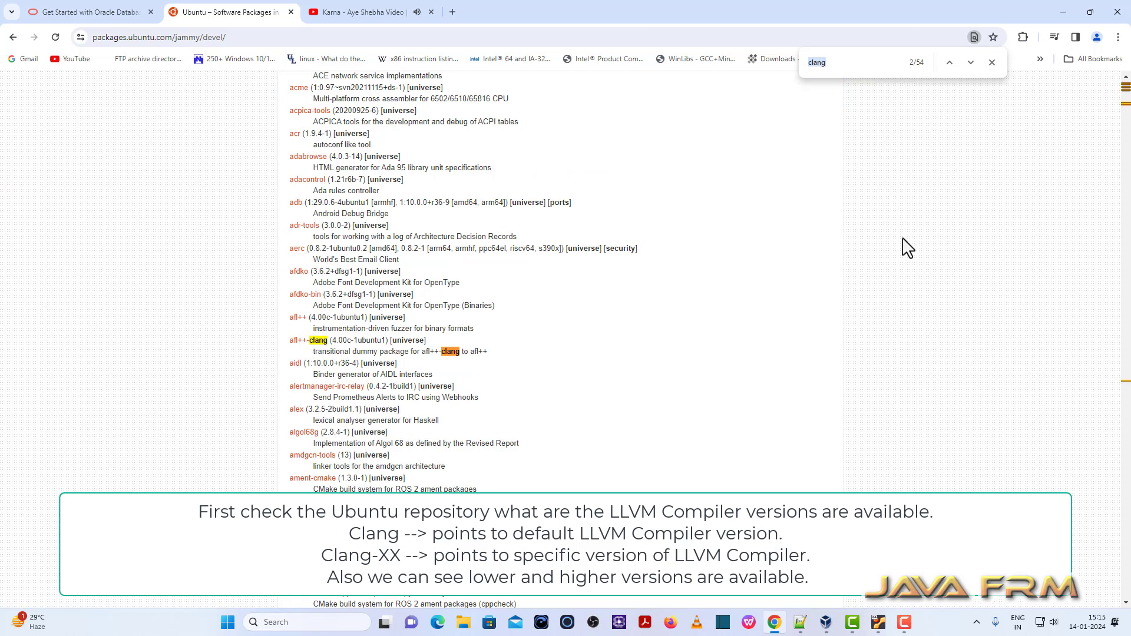
pyautogui.press('Return')
pyautogui.press('Return')
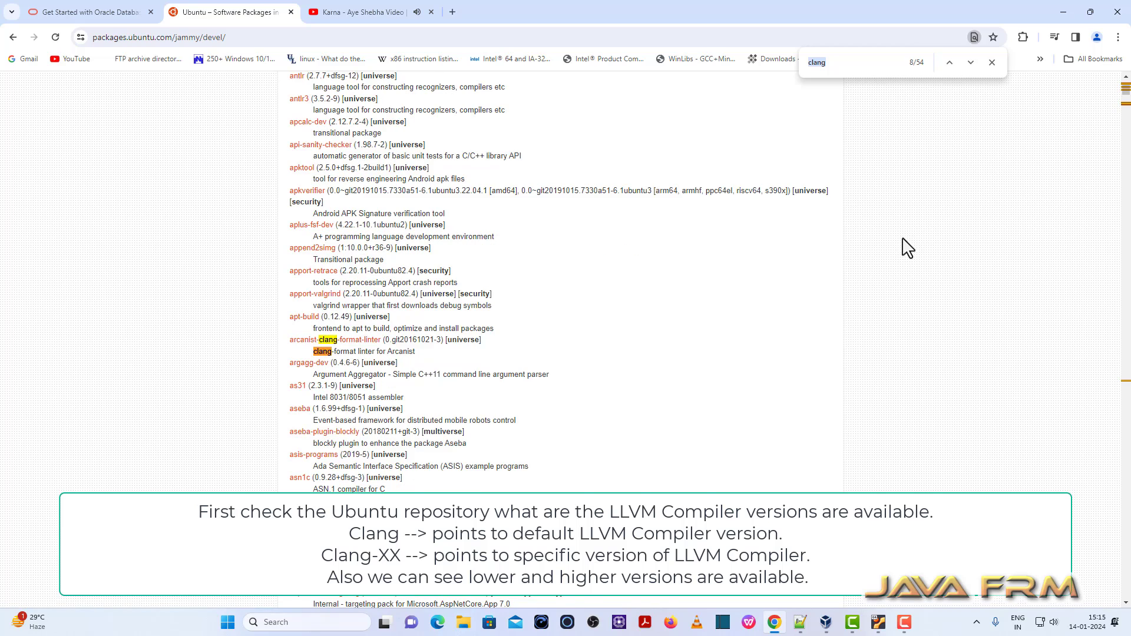
pyautogui.press('Return')
pyautogui.press('Return')
pyautogui.press('Return')
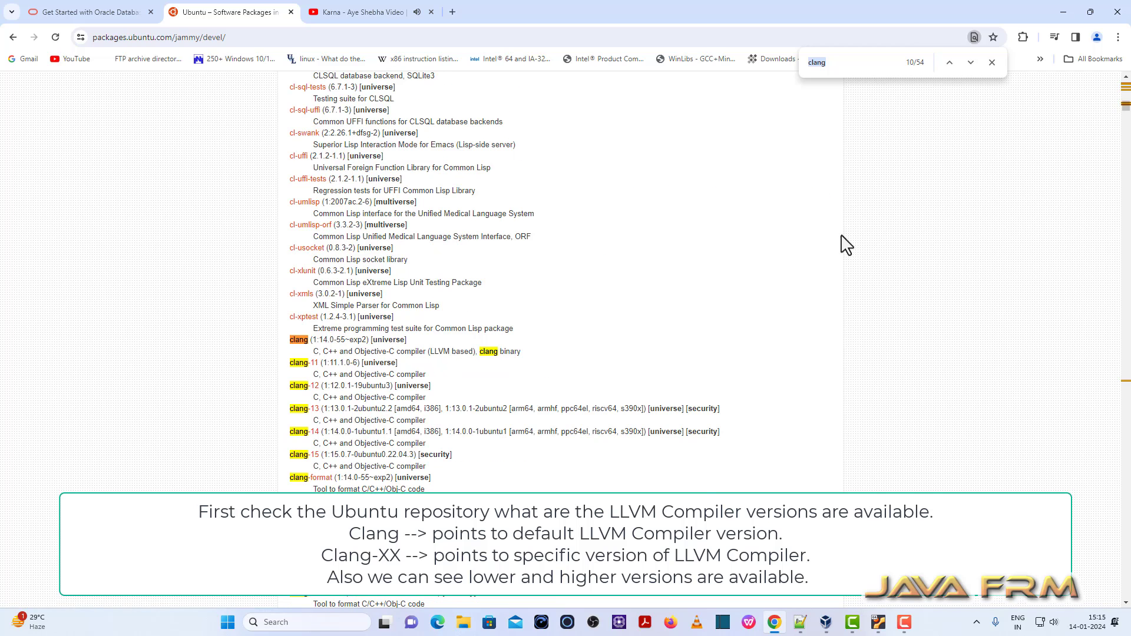
pyautogui.scroll(-3, 813, 203)
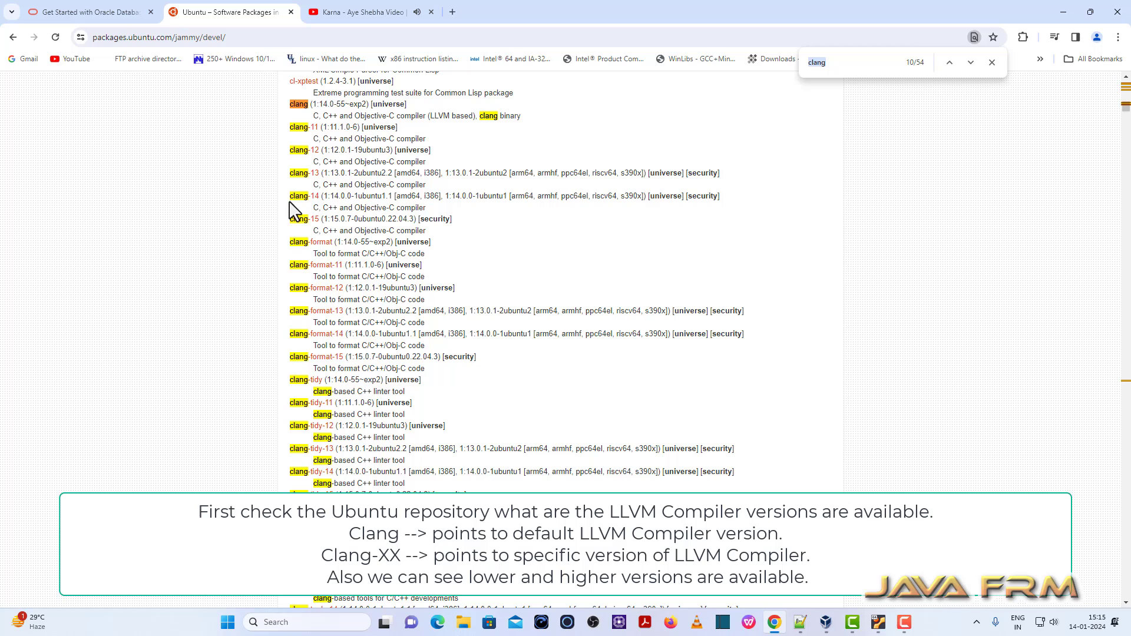
pyautogui.moveTo(291, 219); pyautogui.dragTo(476, 235)
pyautogui.scroll(2, 486, 248)
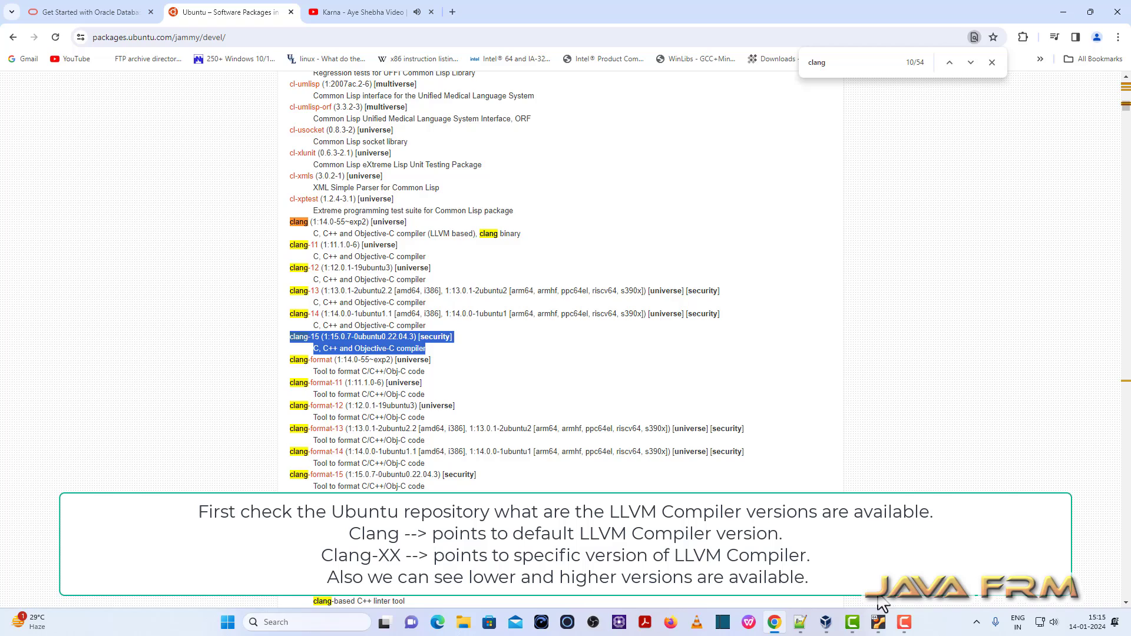
# - Launch Terminal from the app grid, maximized and with enlarged text
pyautogui.click(879, 622)
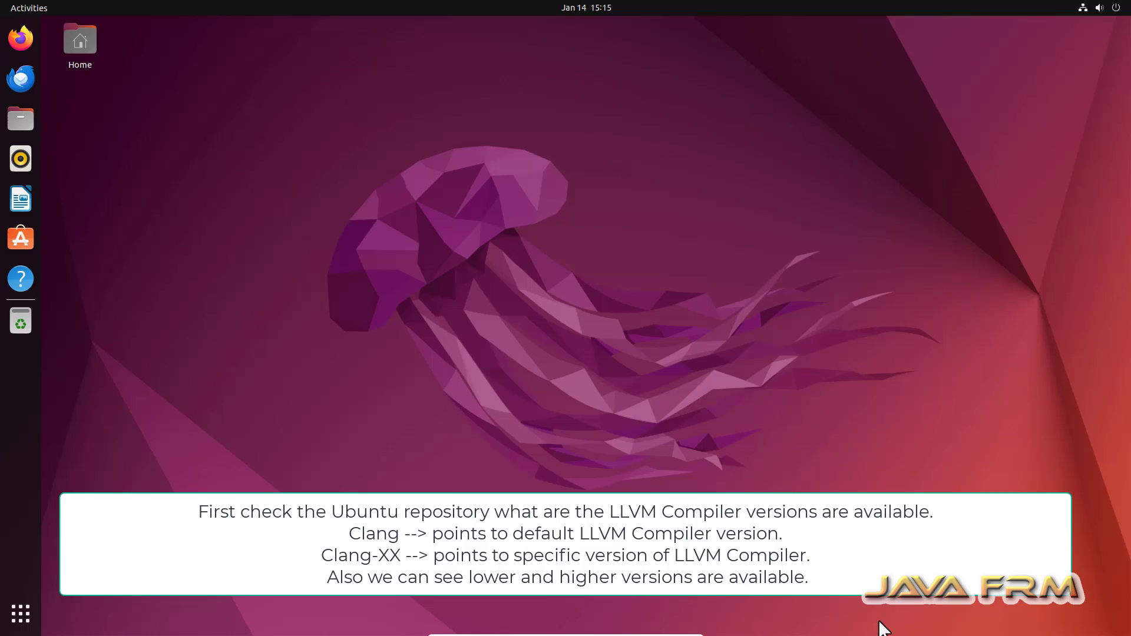
pyautogui.click(11, 611)
pyautogui.click(751, 275)
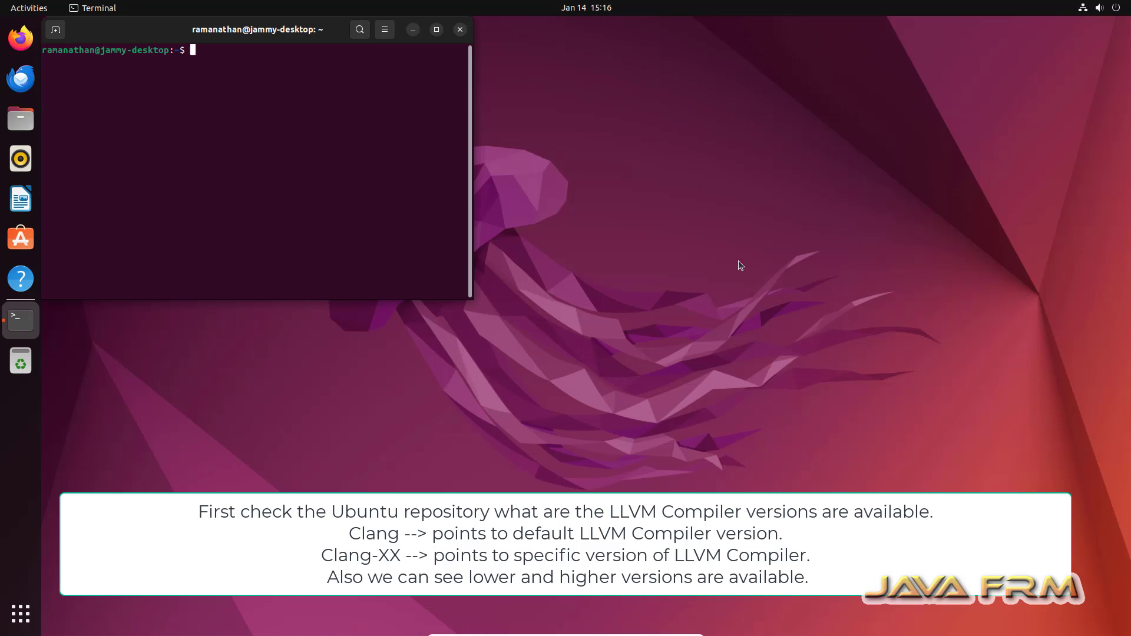
pyautogui.doubleClick(277, 33)
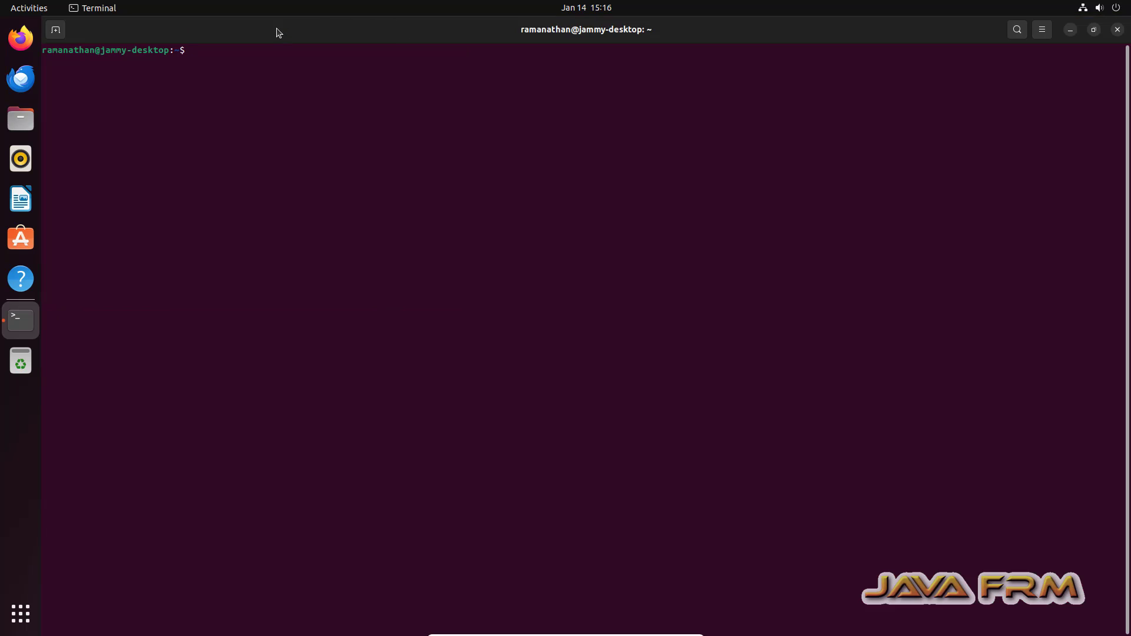
pyautogui.hotkey('ctrl', '+')
pyautogui.hotkey('ctrl', '+')
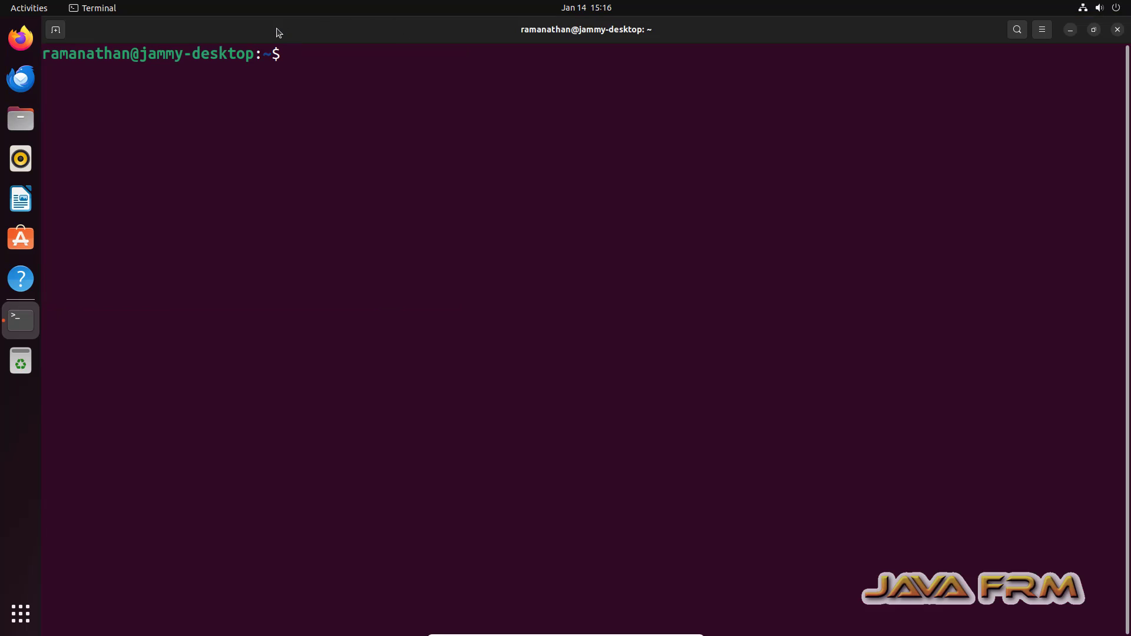
pyautogui.write('clang')
# - Tab-complete 'clang' to list the installed clang commands, then erase the prompt
pyautogui.press('Tab')
pyautogui.press('Tab')
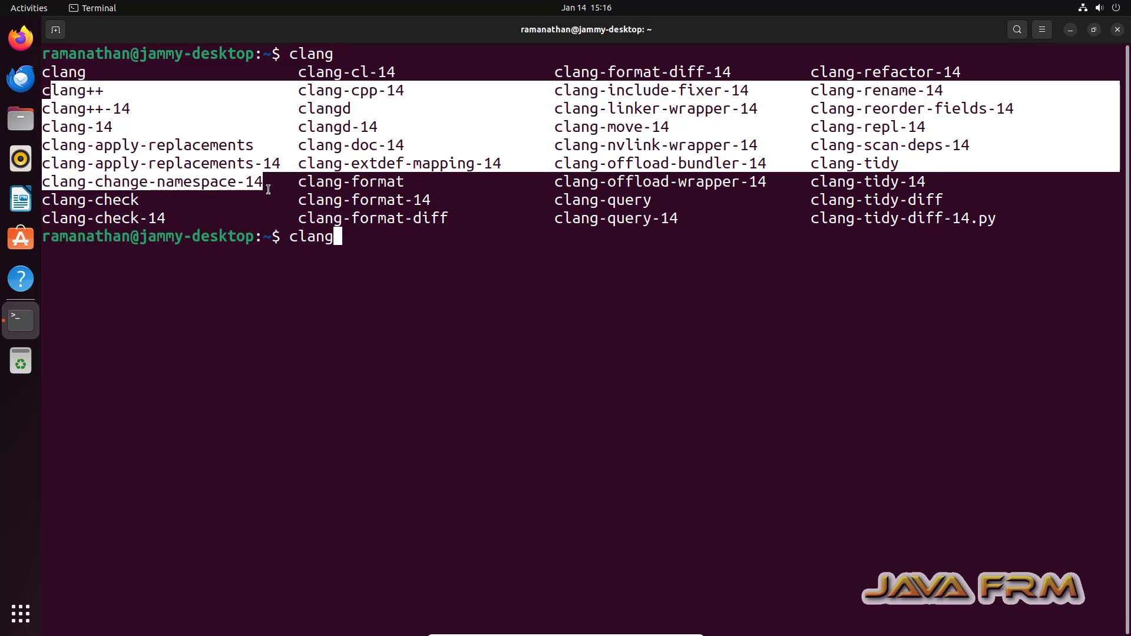
pyautogui.moveTo(52, 95); pyautogui.dragTo(270, 200)
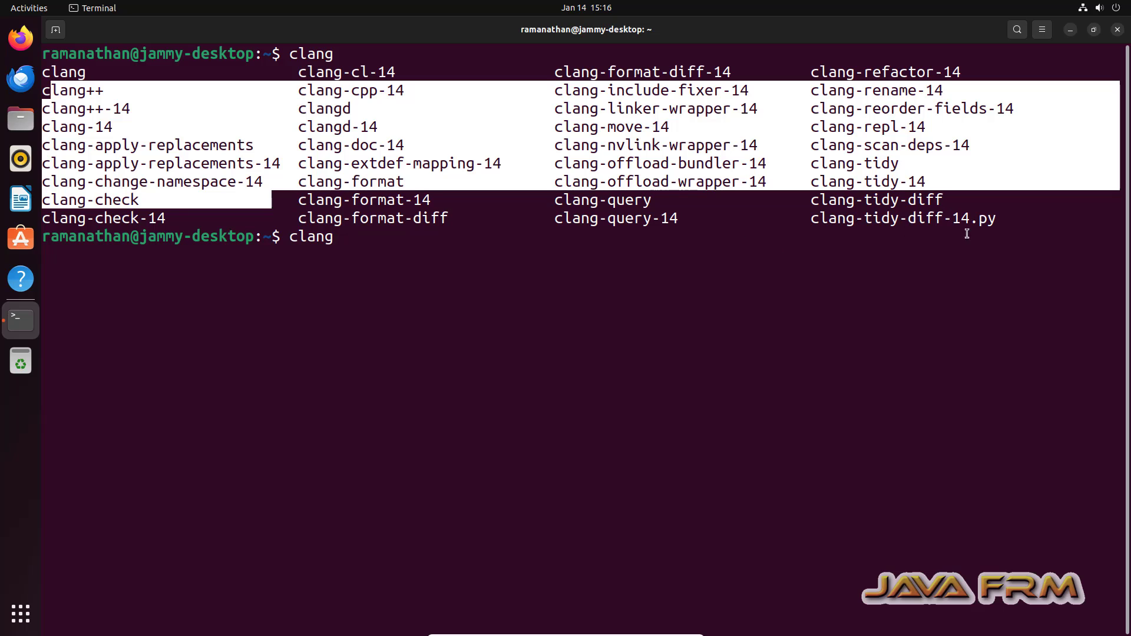
pyautogui.click(804, 252)
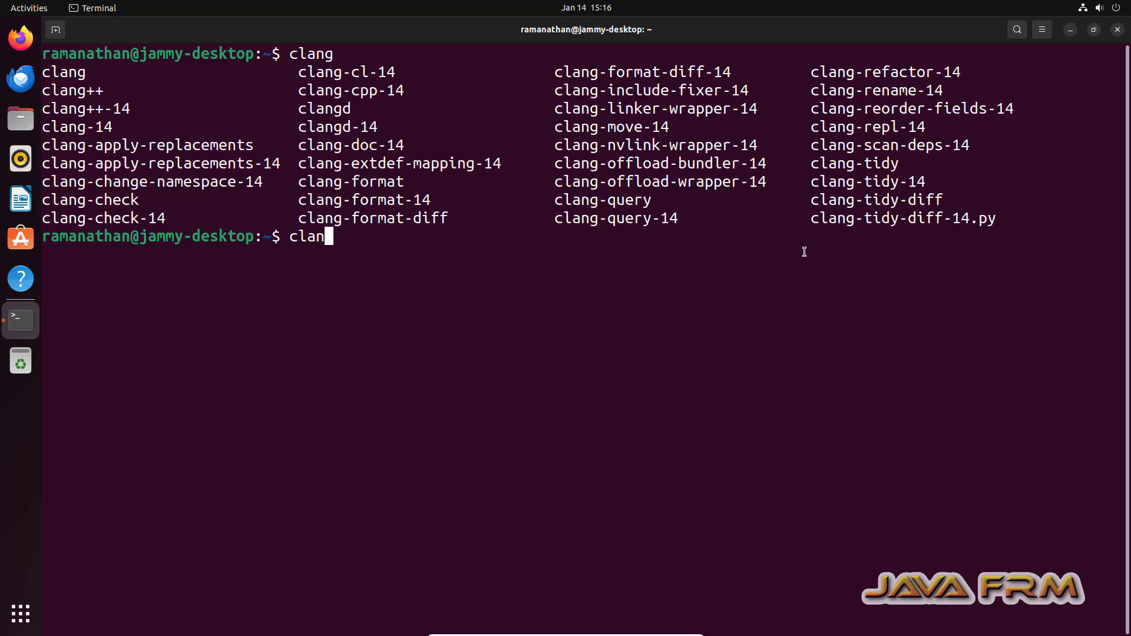
pyautogui.press('BackSpace')
pyautogui.press('BackSpace')
pyautogui.press('BackSpace')
pyautogui.write('clear')
# - Clear the screen and become root with sudo su and the password
pyautogui.press('Return')
pyautogui.write('s')
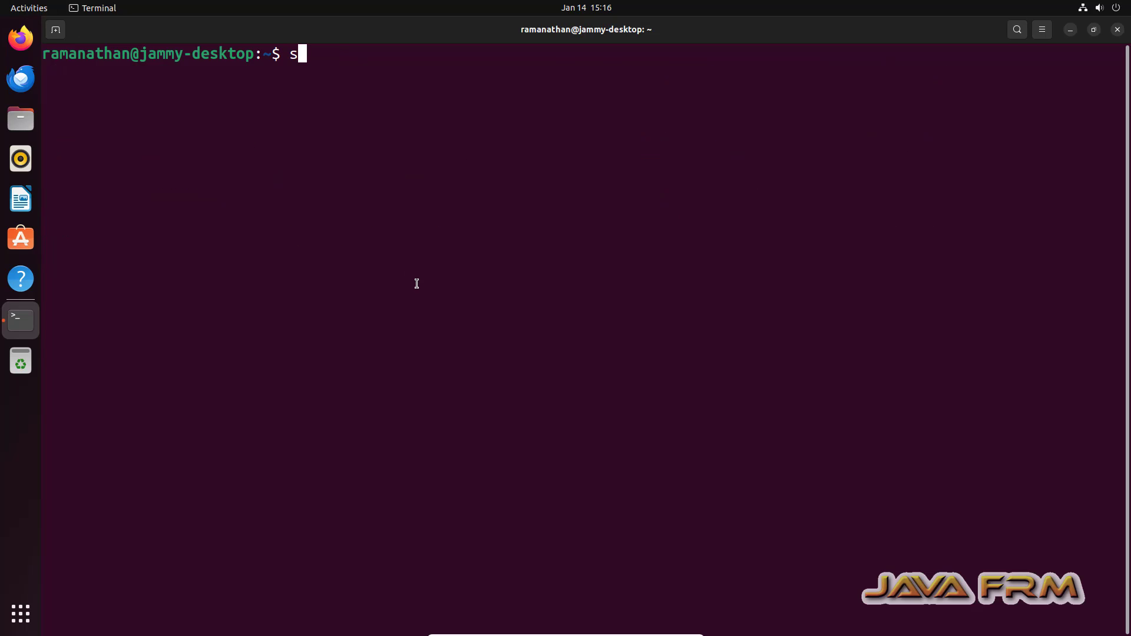
pyautogui.write('udo su')
pyautogui.press('Return')
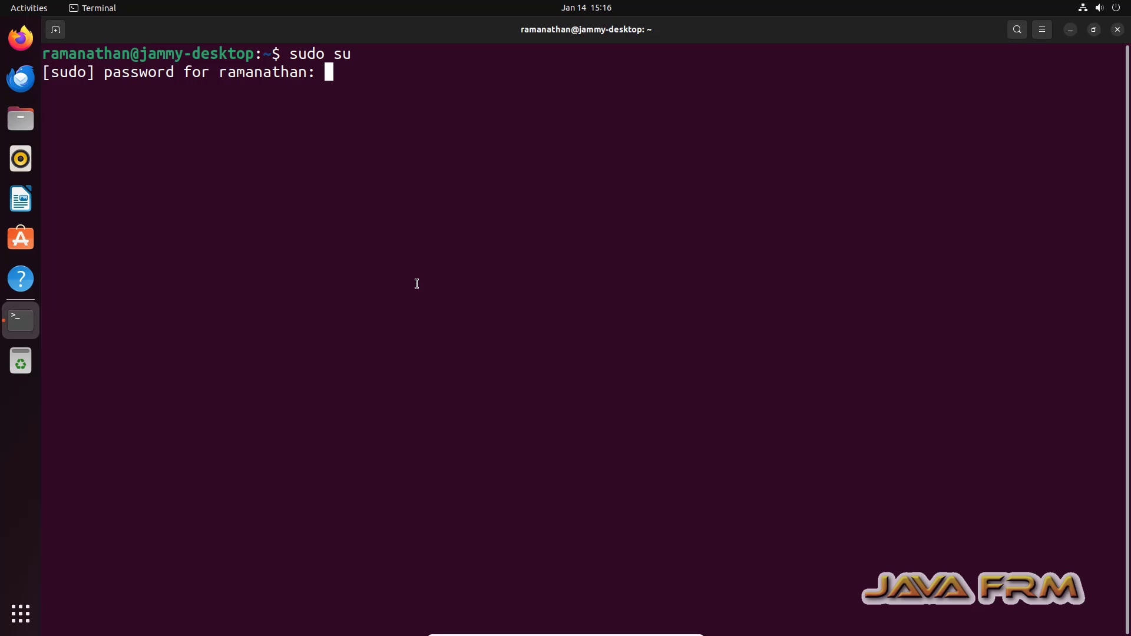
pyautogui.press('Return')
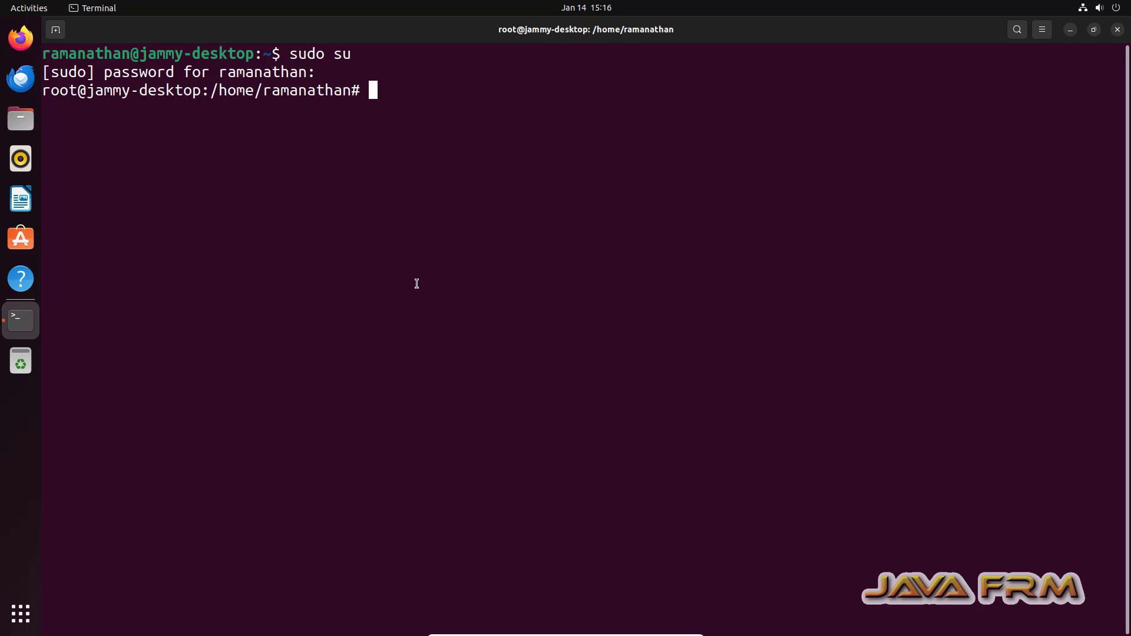
# - Paste and run the apt install clang-15 command, reviewing the 13 new packages
pyautogui.rightClick(447, 267)
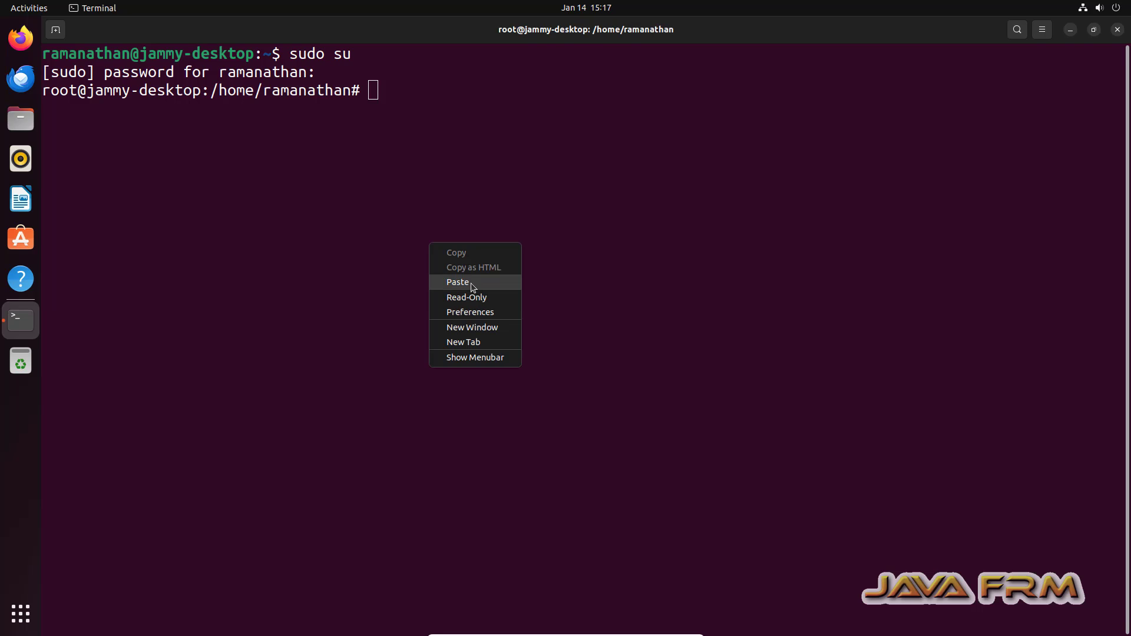
pyautogui.click(472, 284)
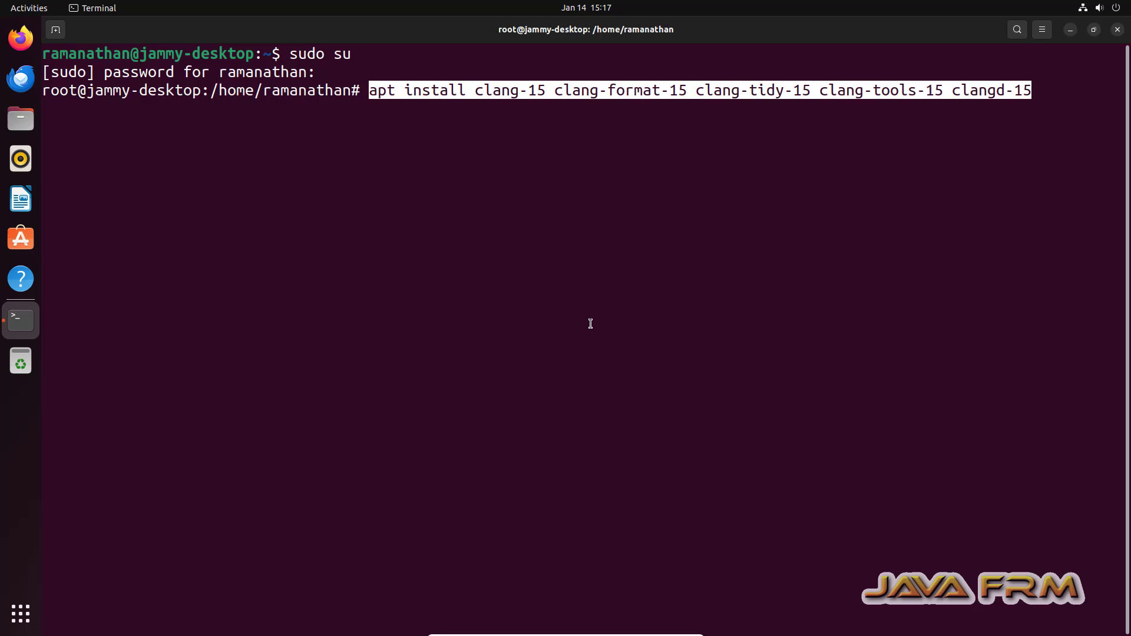
pyautogui.press('Return')
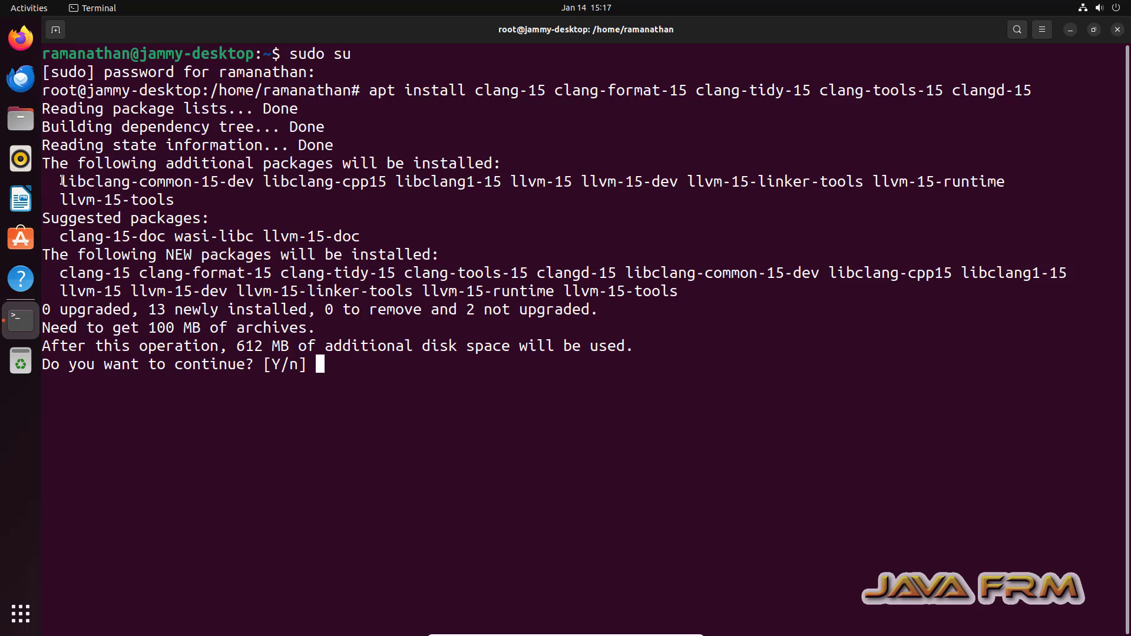
pyautogui.moveTo(60, 181); pyautogui.dragTo(168, 200)
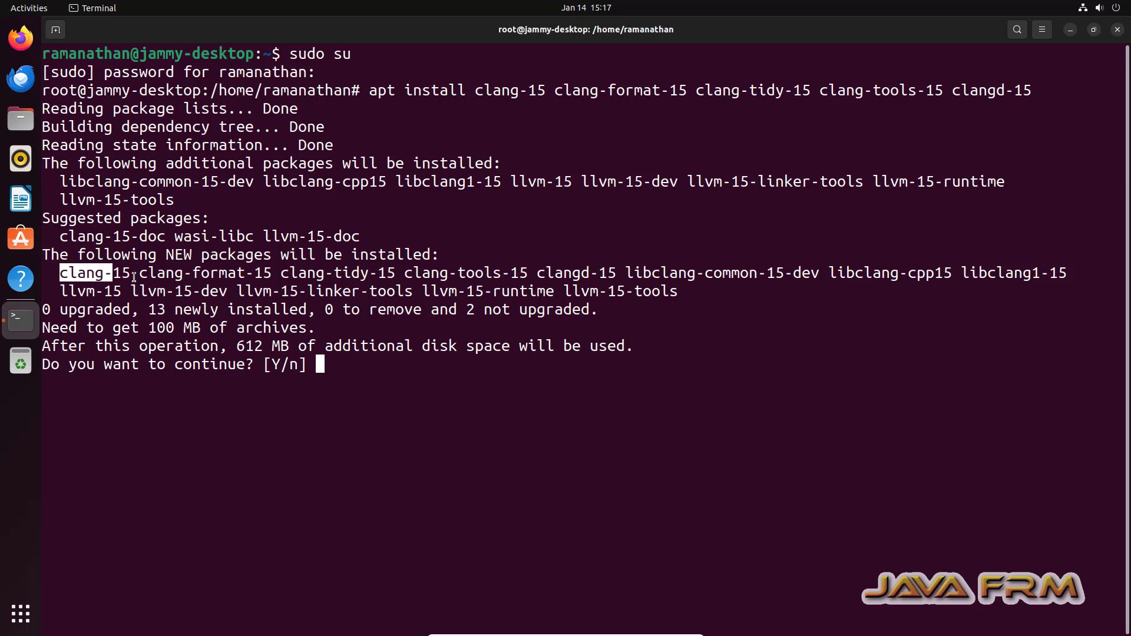
pyautogui.moveTo(57, 274); pyautogui.dragTo(228, 291)
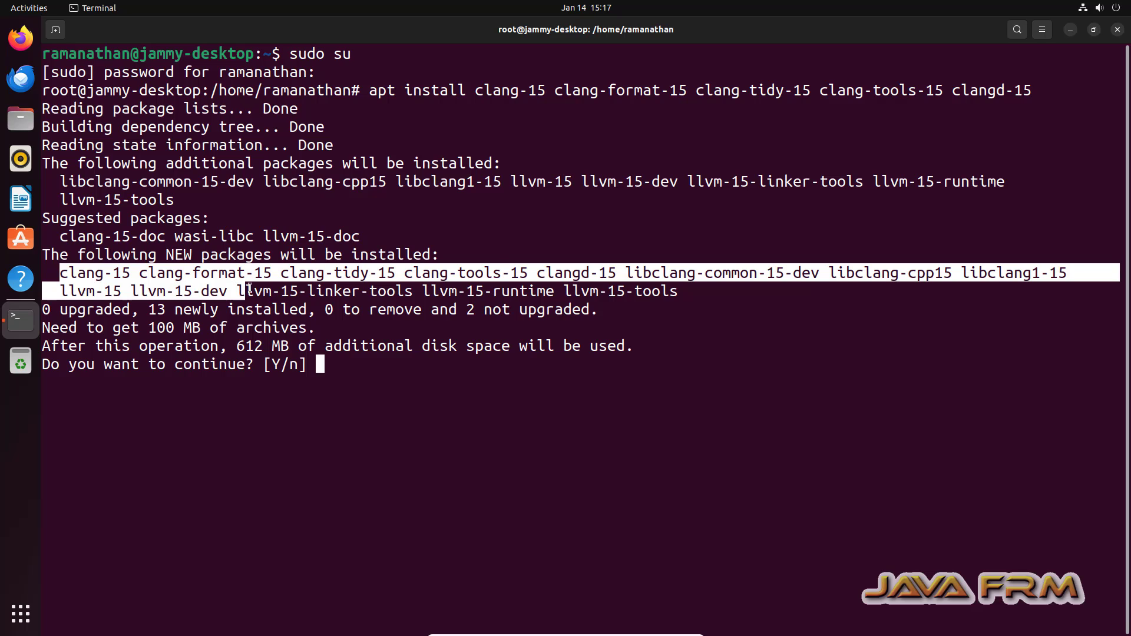
pyautogui.moveTo(229, 290); pyautogui.dragTo(627, 299)
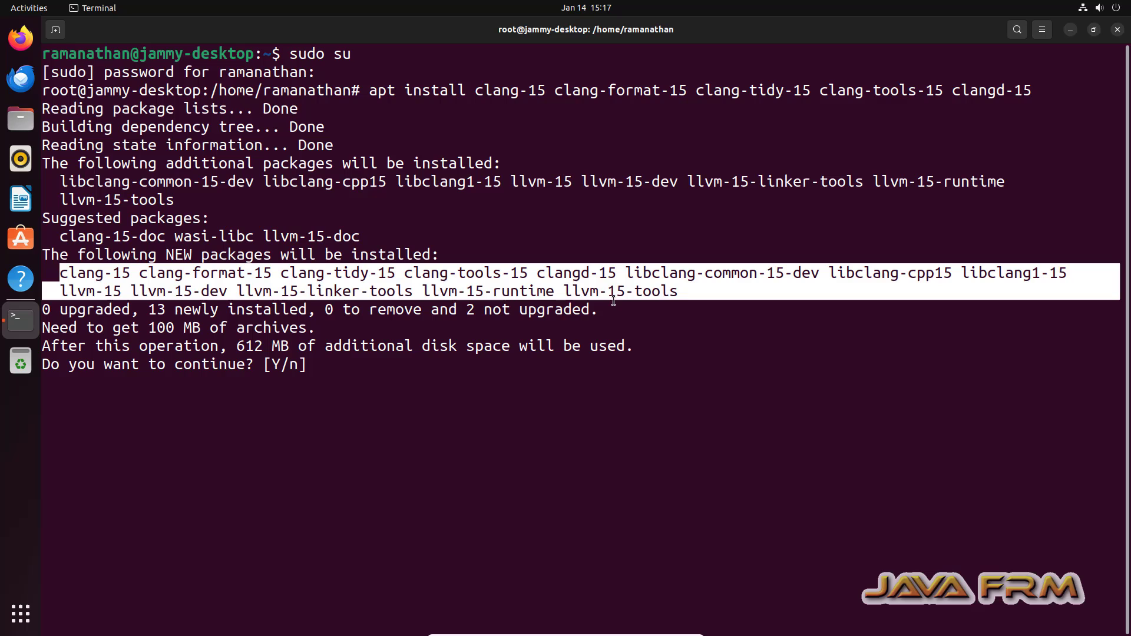
pyautogui.click(411, 298)
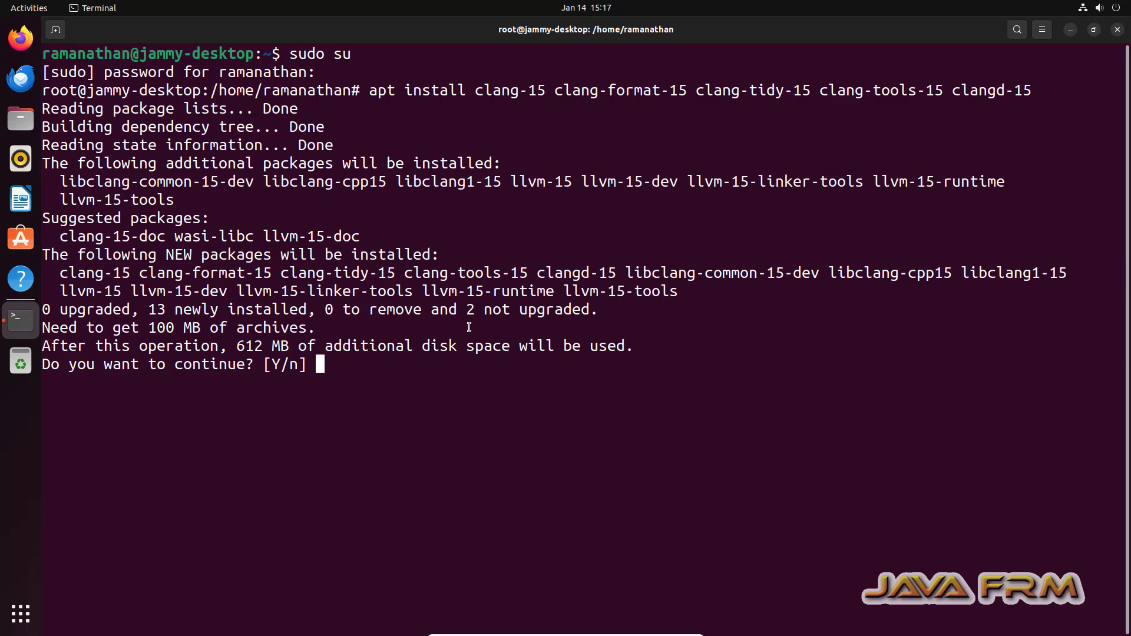
pyautogui.write('y')
# - Answer y so apt installs all 13 clang-15 and llvm-15 packages
pyautogui.press('Return')
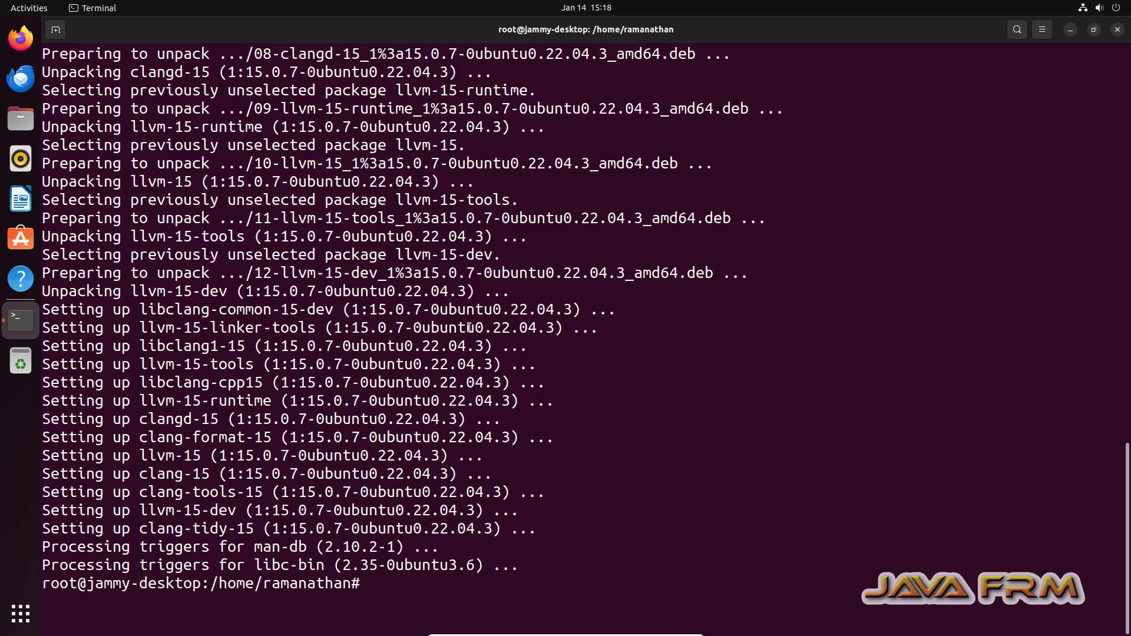
pyautogui.write('clear')
# - Tab-complete clang to list commands, now including clang-15 and clang++-15
pyautogui.press('Return')
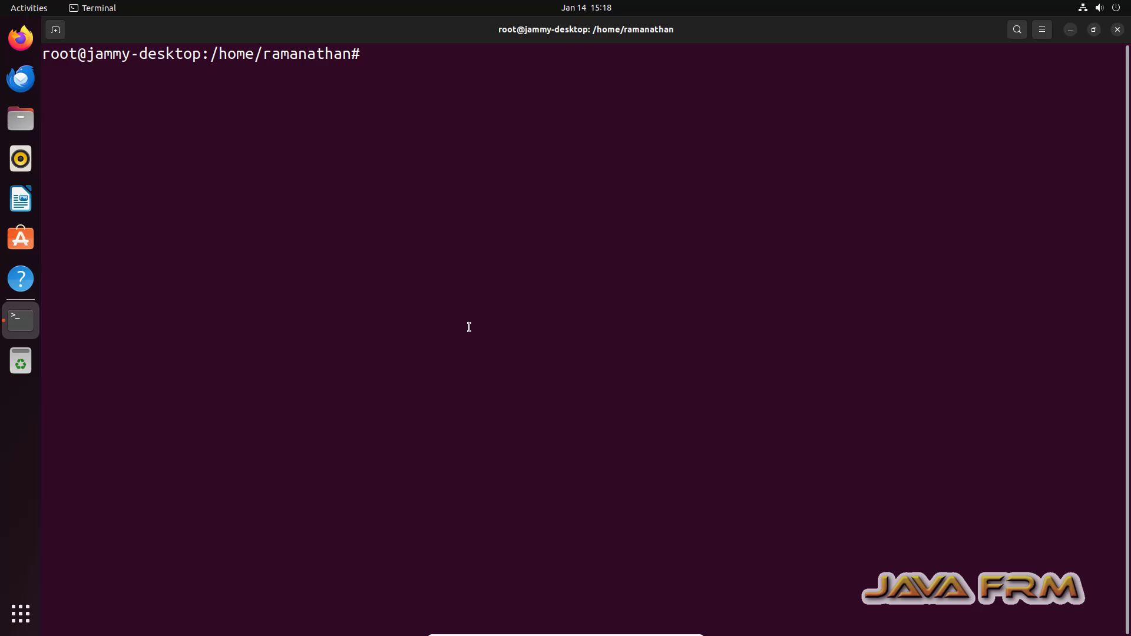
pyautogui.press('Return')
pyautogui.write('c')
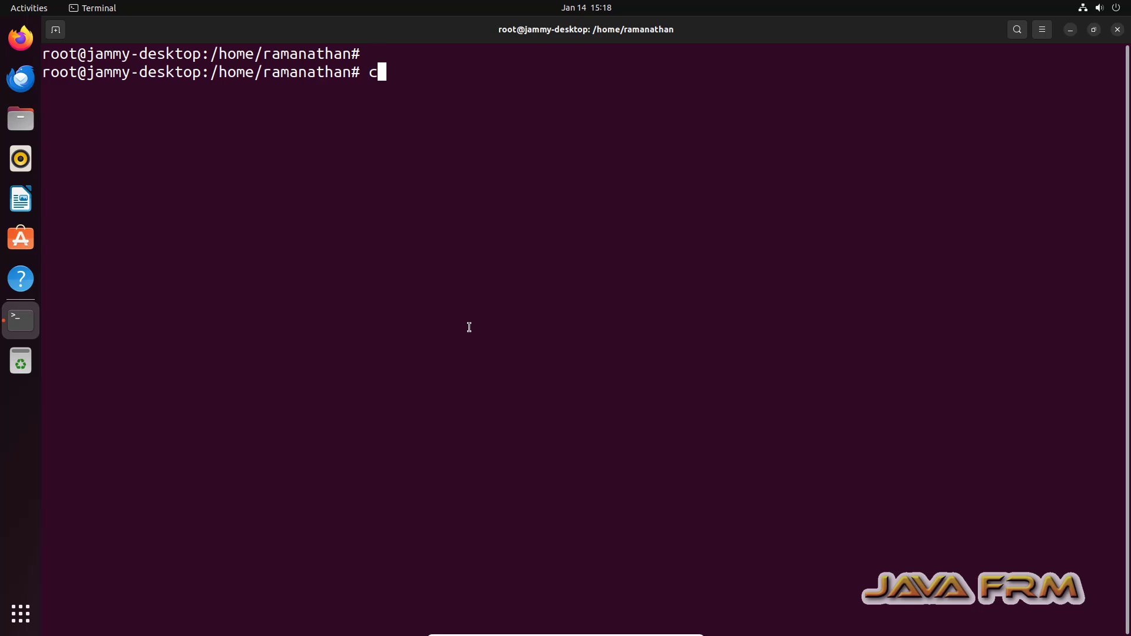
pyautogui.write('lang')
pyautogui.press('Tab')
pyautogui.press('Tab')
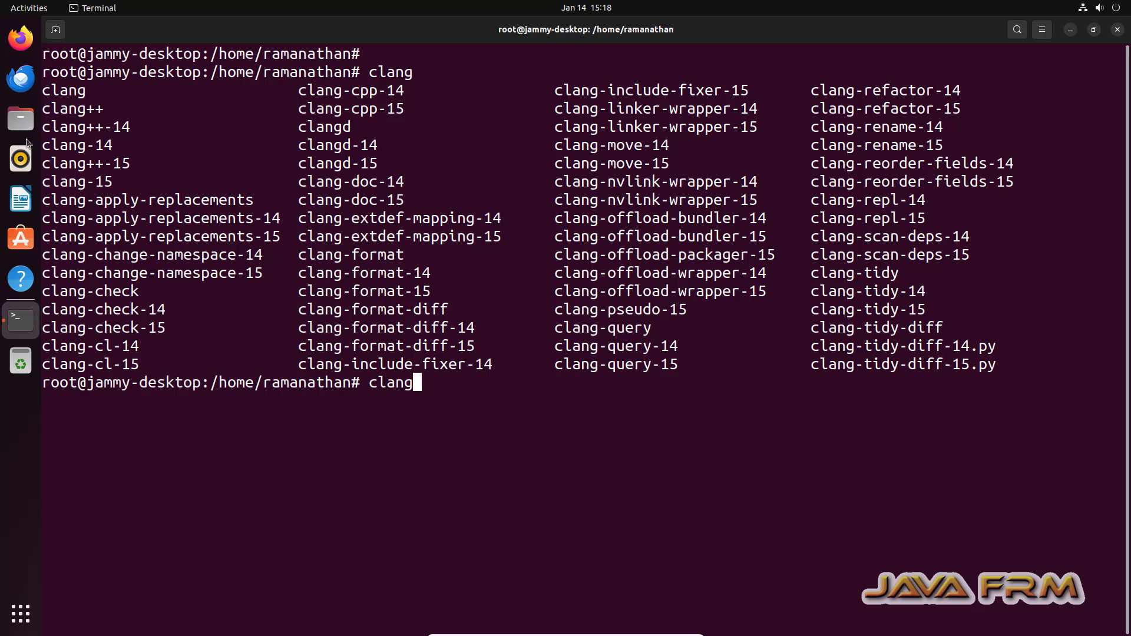
pyautogui.moveTo(120, 182); pyautogui.dragTo(36, 164)
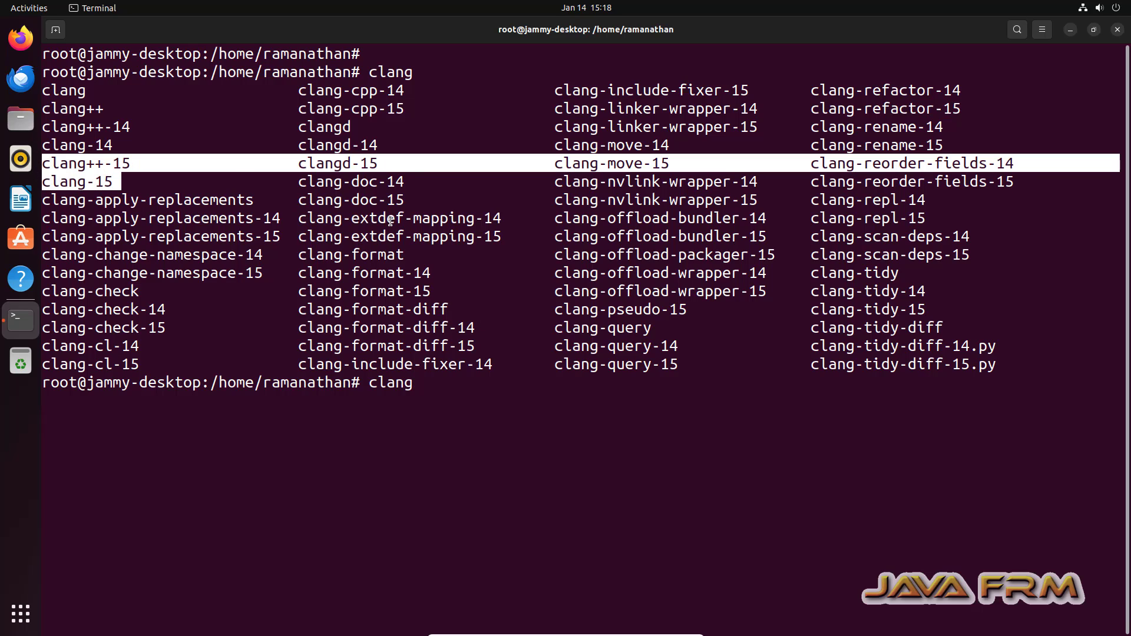
pyautogui.click(506, 292)
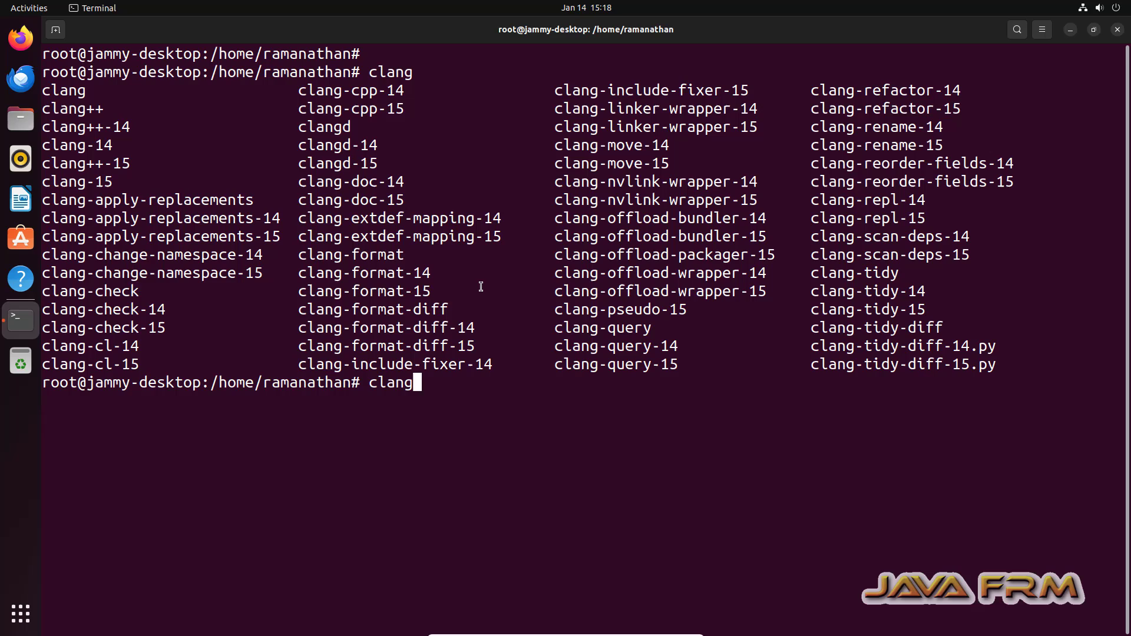
pyautogui.write('l')
pyautogui.press('BackSpace')
pyautogui.press('BackSpace')
pyautogui.press('BackSpace')
pyautogui.press('BackSpace')
pyautogui.write('ear')
# - Verify clang-15 and clang++-15 --version both show 15.0.7, then exit the root shell
pyautogui.press('Return')
pyautogui.press('Return')
pyautogui.write('clang')
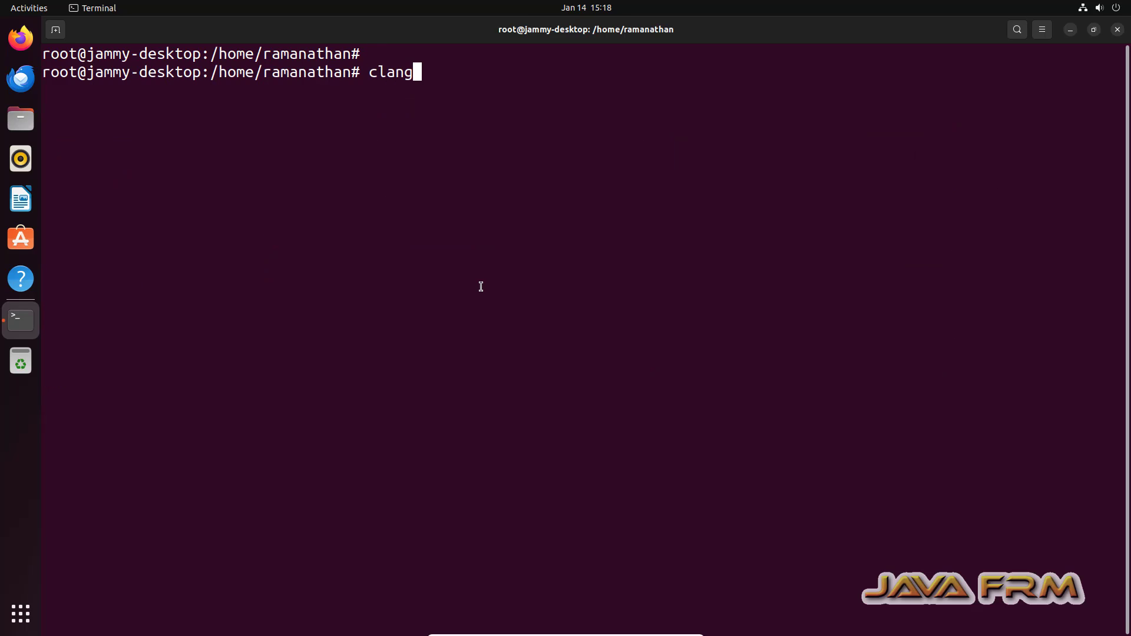
pyautogui.write('-15 ')
pyautogui.write('--version')
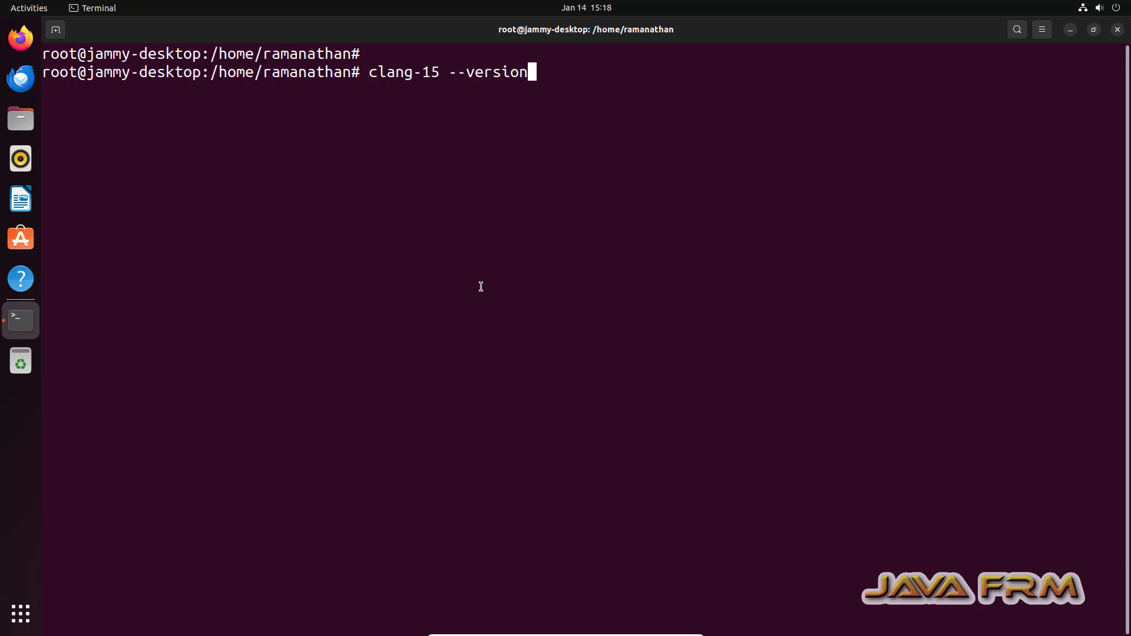
pyautogui.press('Return')
pyautogui.press('Up')
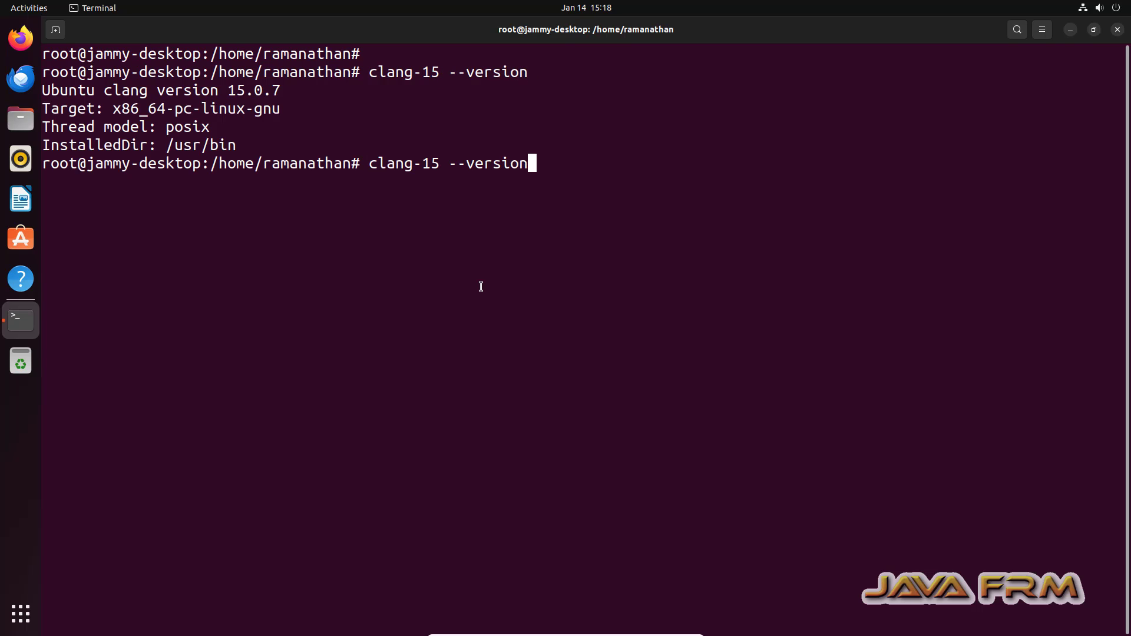
pyautogui.press('Left')
pyautogui.press('Left')
pyautogui.press('Left')
pyautogui.press('Left')
pyautogui.press('Left')
pyautogui.press('Left')
pyautogui.press('Left')
pyautogui.press('Left')
pyautogui.press('Left')
pyautogui.press('Left')
pyautogui.press('Left')
pyautogui.press('Left')
pyautogui.press('Left')
pyautogui.write('++')
pyautogui.press('Return')
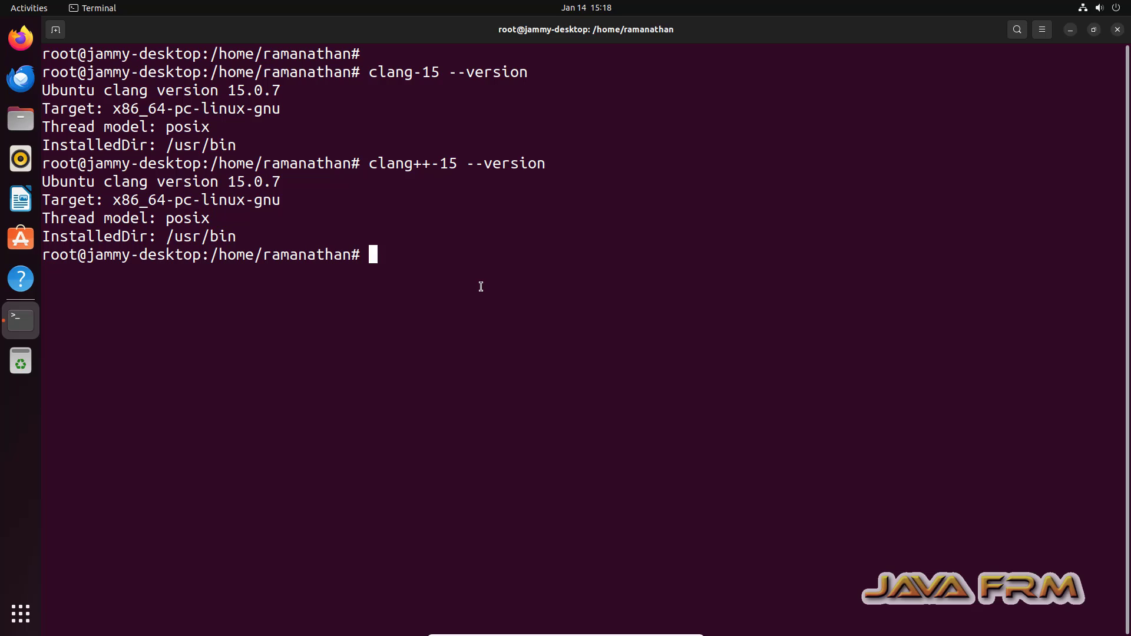
pyautogui.write('exit')
pyautogui.press('Return')
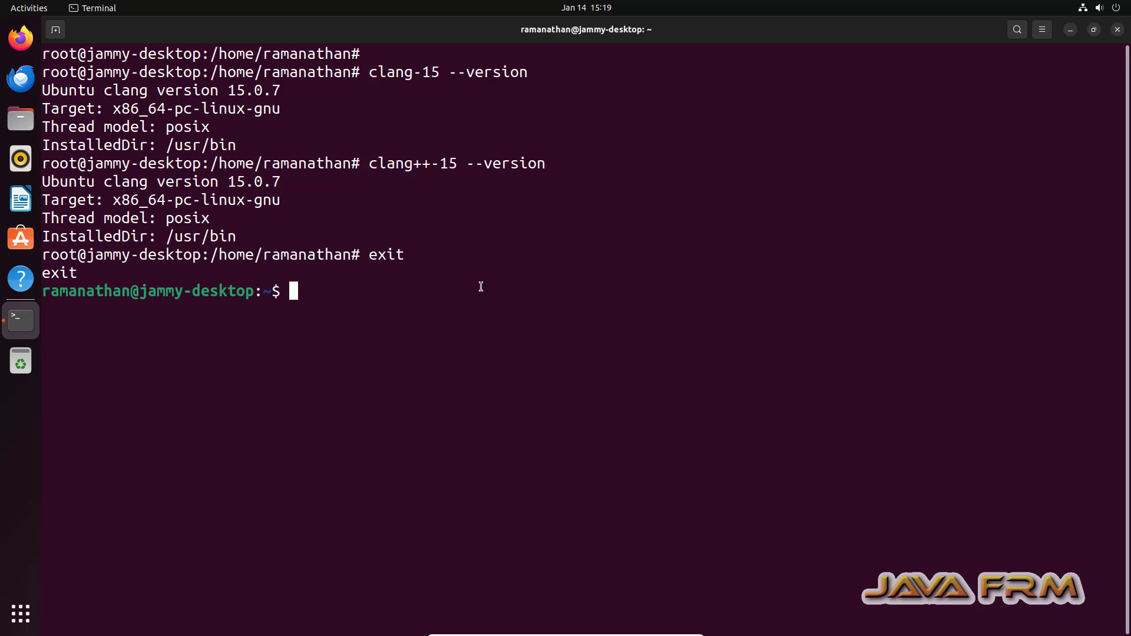
pyautogui.write('clear')
# - List the home folder, run rm hello welcome, and clear the screen
pyautogui.press('Return')
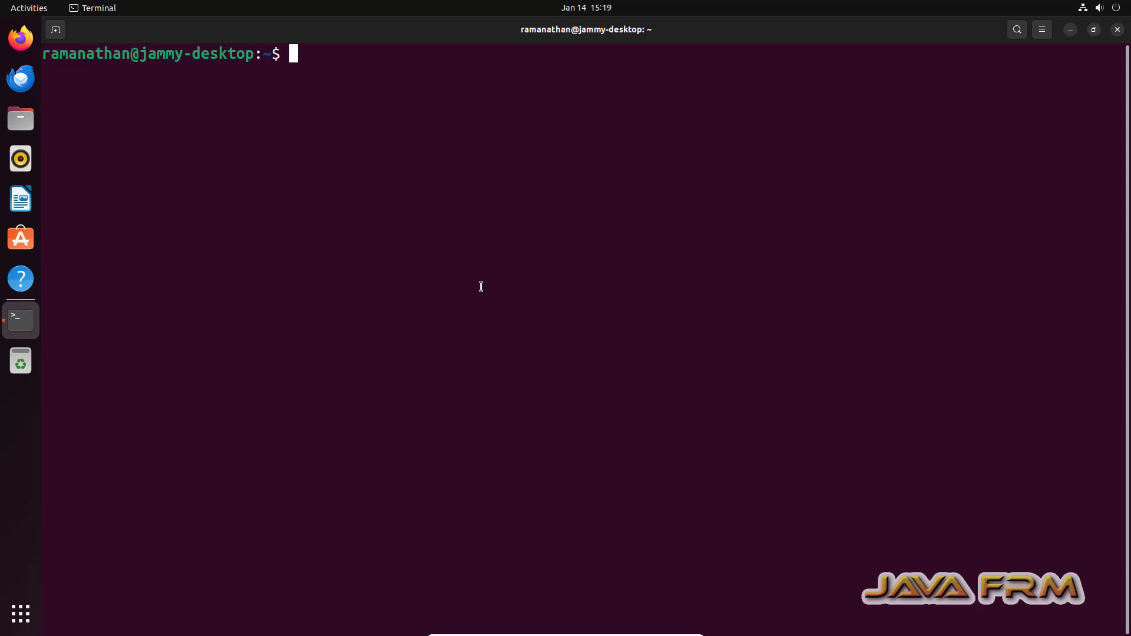
pyautogui.write('ls')
pyautogui.press('Return')
pyautogui.write('rm ')
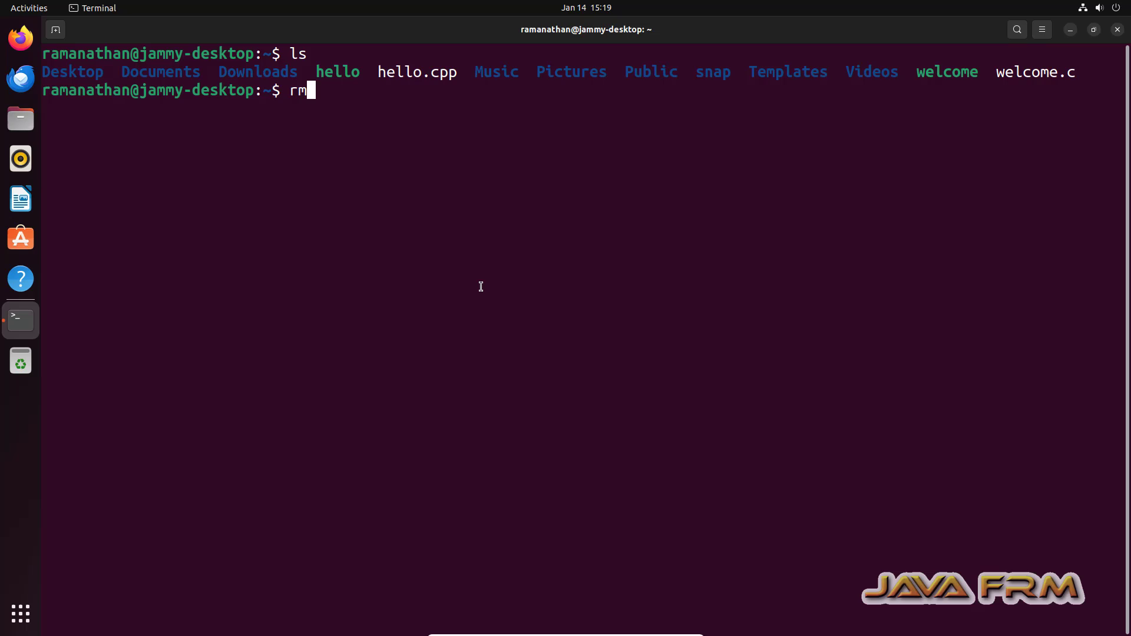
pyautogui.write('hello ')
pyautogui.write('welcome')
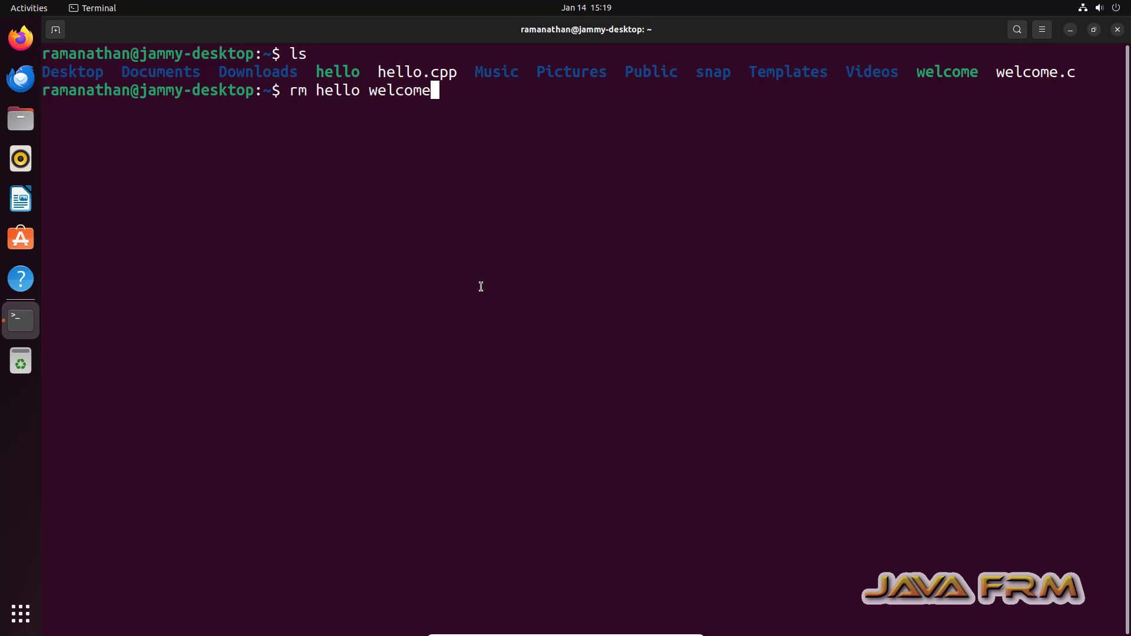
pyautogui.press('Return')
pyautogui.write('cl')
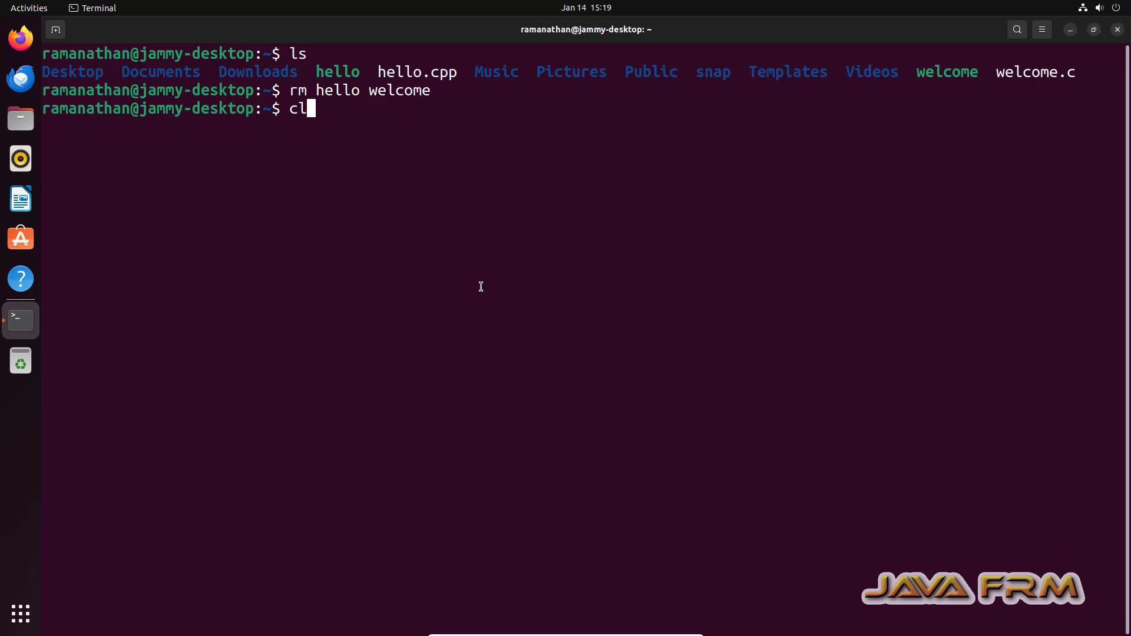
pyautogui.write('ear')
pyautogui.press('Return')
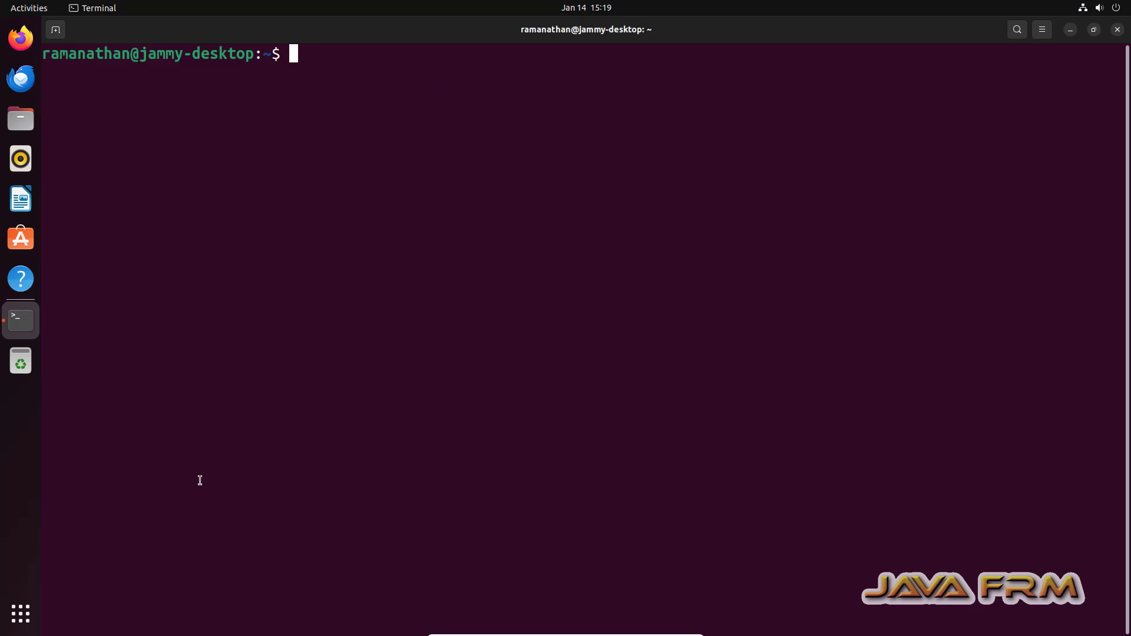
# - Launch Text Editor and open welcome.c from the home folder in it
pyautogui.click(21, 613)
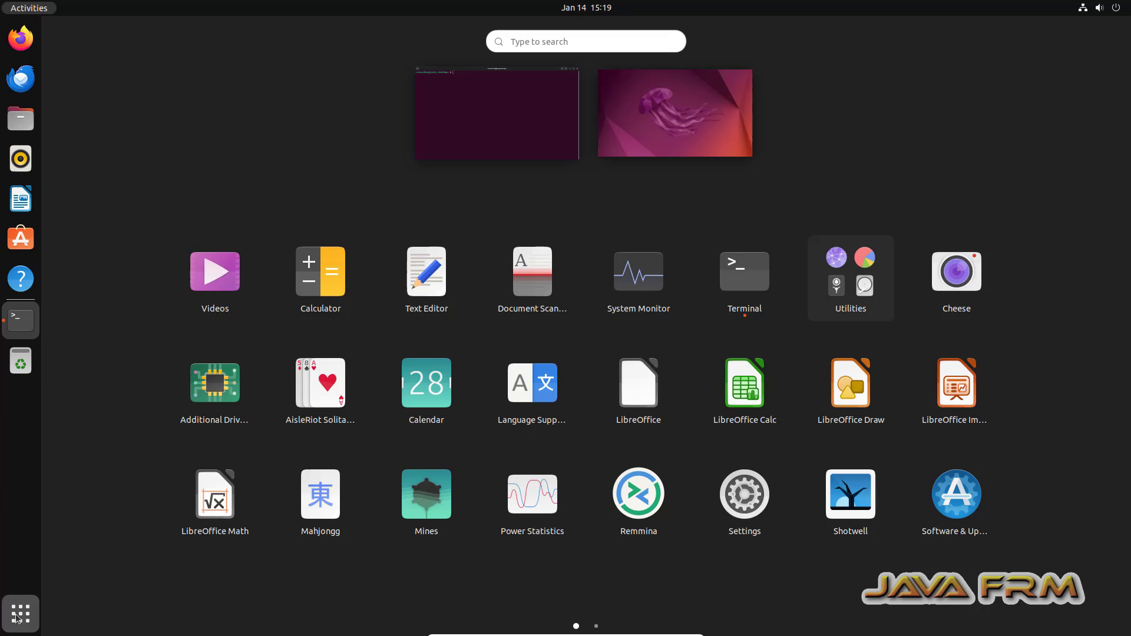
pyautogui.write('tex')
pyautogui.click(539, 106)
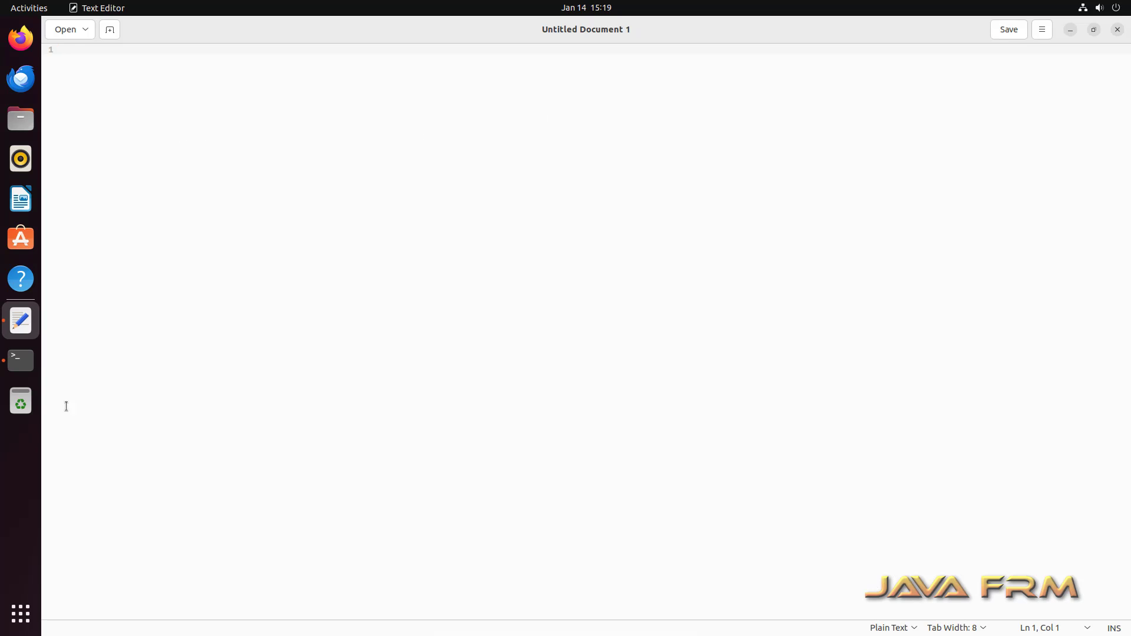
pyautogui.click(15, 124)
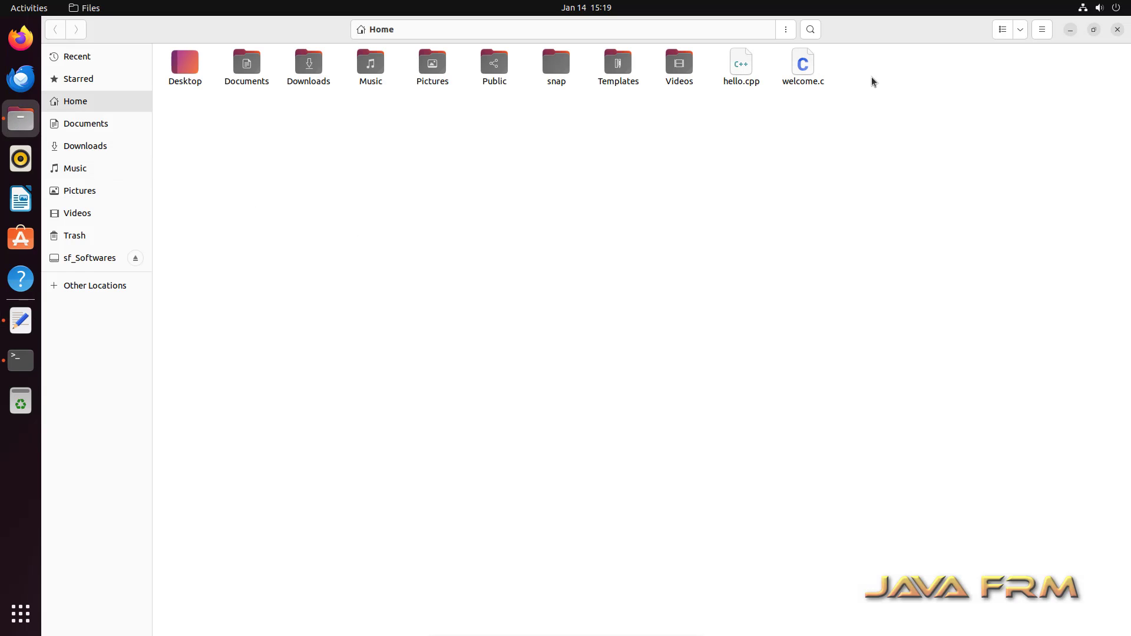
pyautogui.rightClick(798, 67)
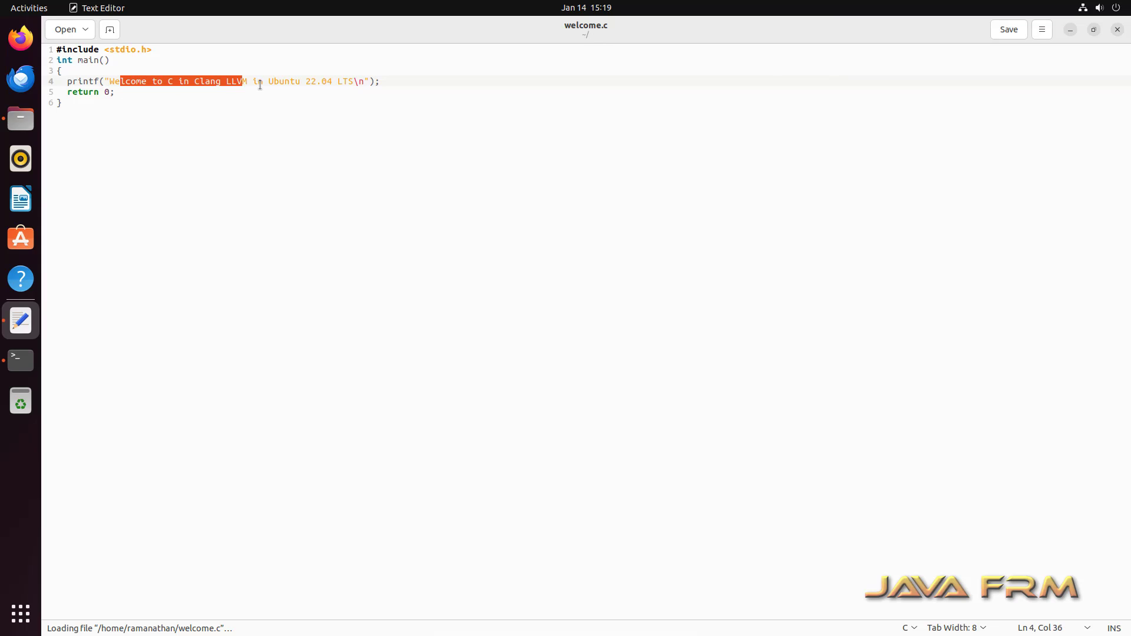
pyautogui.moveTo(122, 81); pyautogui.dragTo(343, 82)
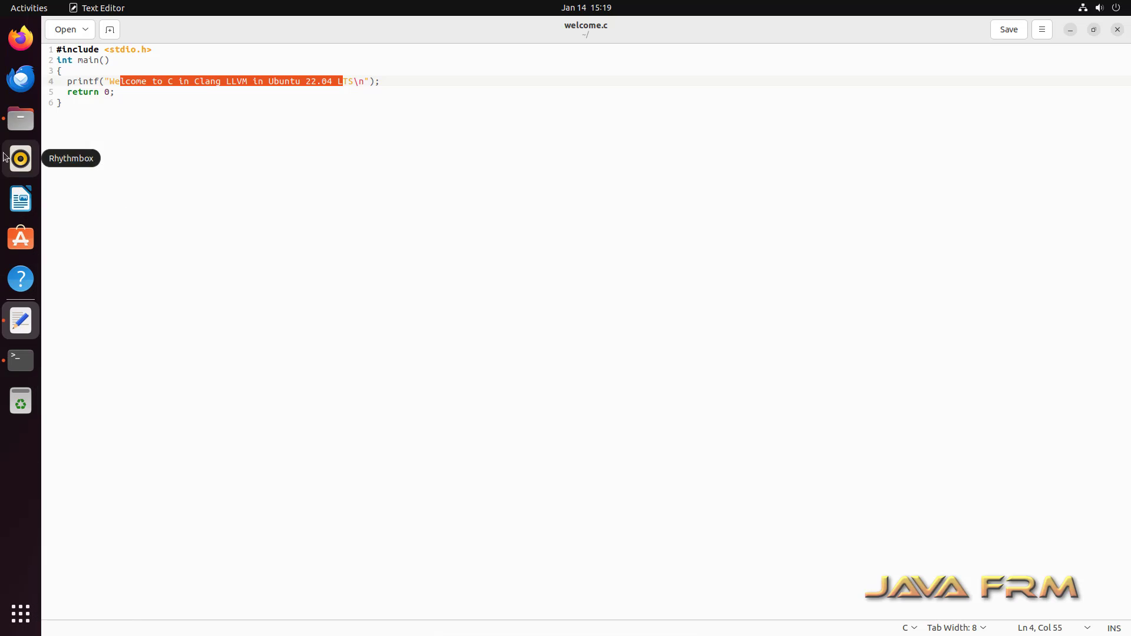
# - Open hello.cpp from the home folder in Text Editor as well
pyautogui.click(20, 119)
pyautogui.rightClick(746, 69)
pyautogui.click(789, 76)
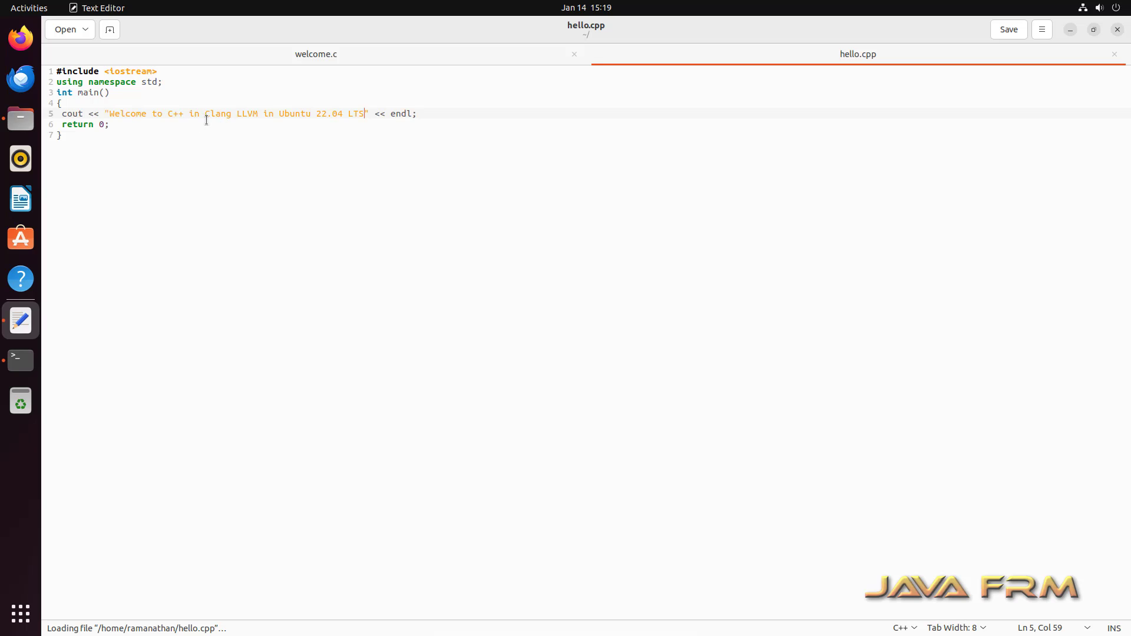
# - Run clang-15 welcome.c -o welcome, then ./welcome to print its welcome message
pyautogui.click(20, 359)
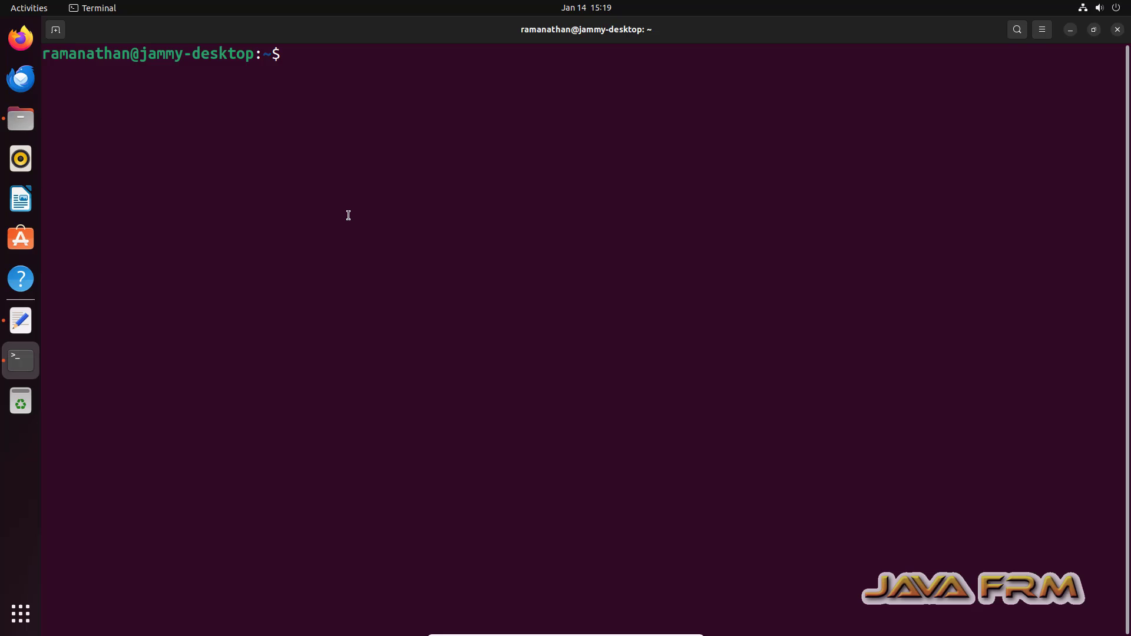
pyautogui.write('clang')
pyautogui.write('+')
pyautogui.write('+')
pyautogui.press('BackSpace')
pyautogui.press('BackSpace')
pyautogui.write('-')
pyautogui.write('15')
pyautogui.write(' wel')
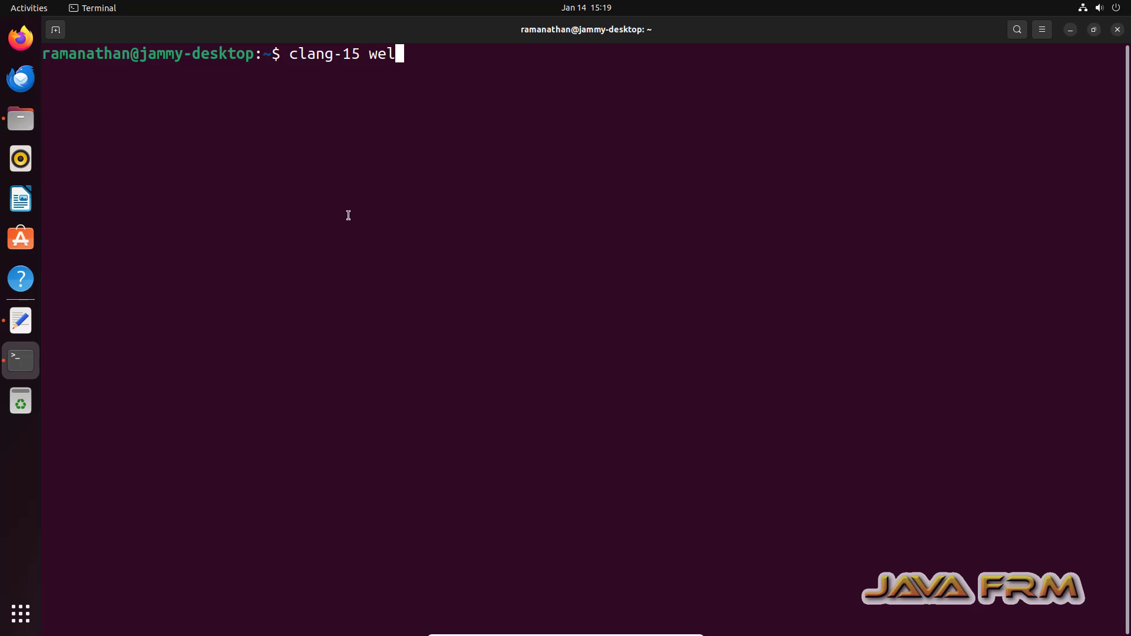
pyautogui.write('come.c ')
pyautogui.write('-o welcom')
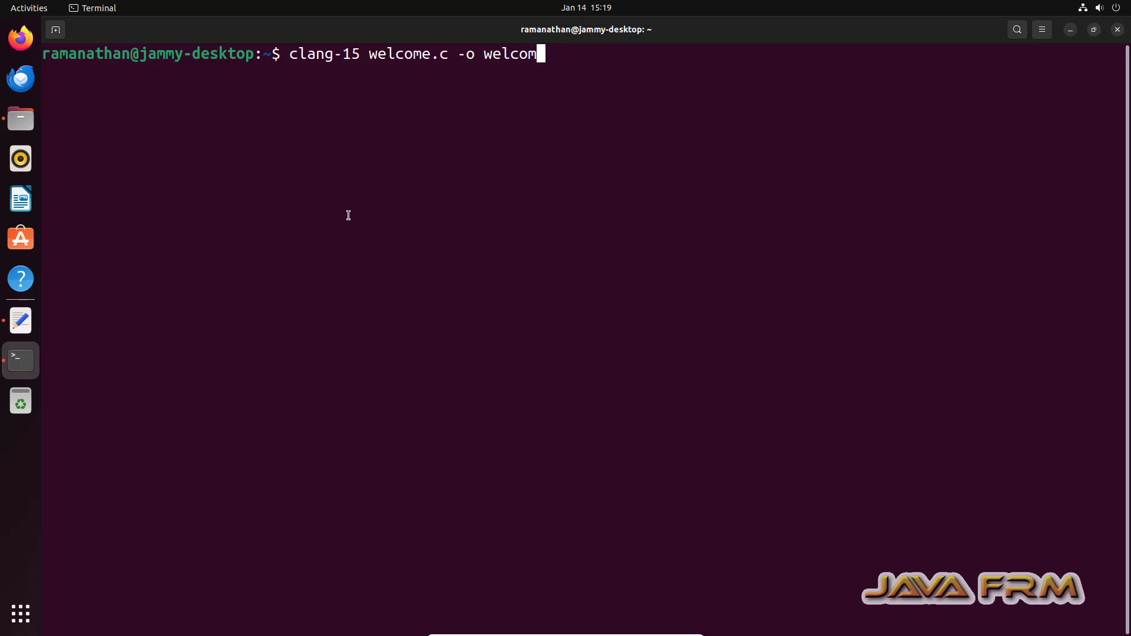
pyautogui.write('e')
pyautogui.press('Return')
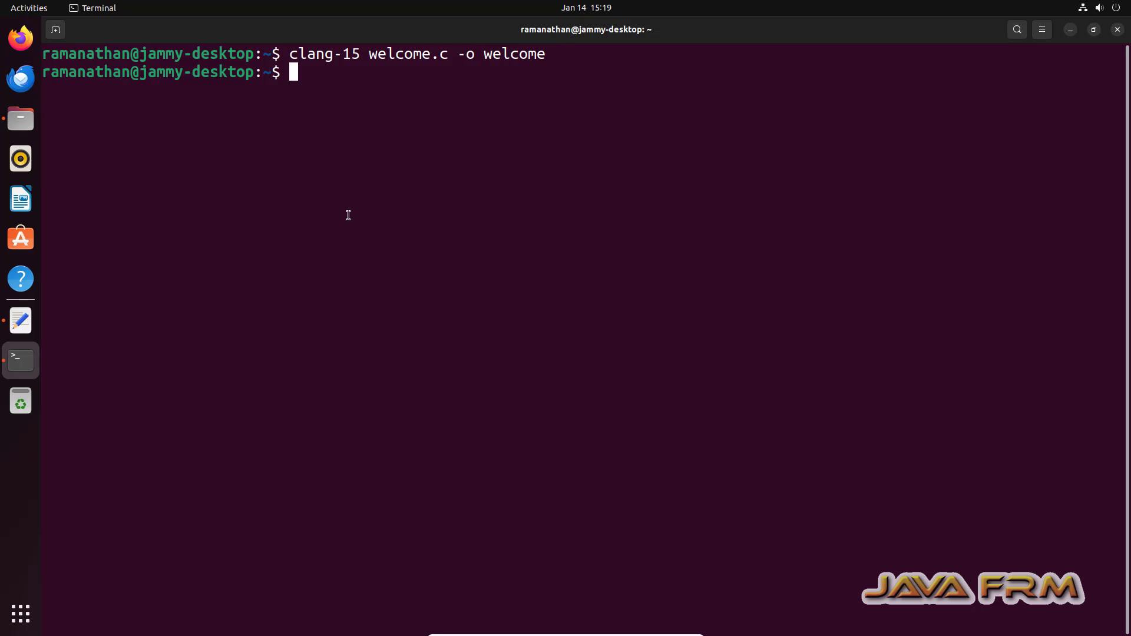
pyautogui.write('./')
pyautogui.write('welcome')
pyautogui.press('Return')
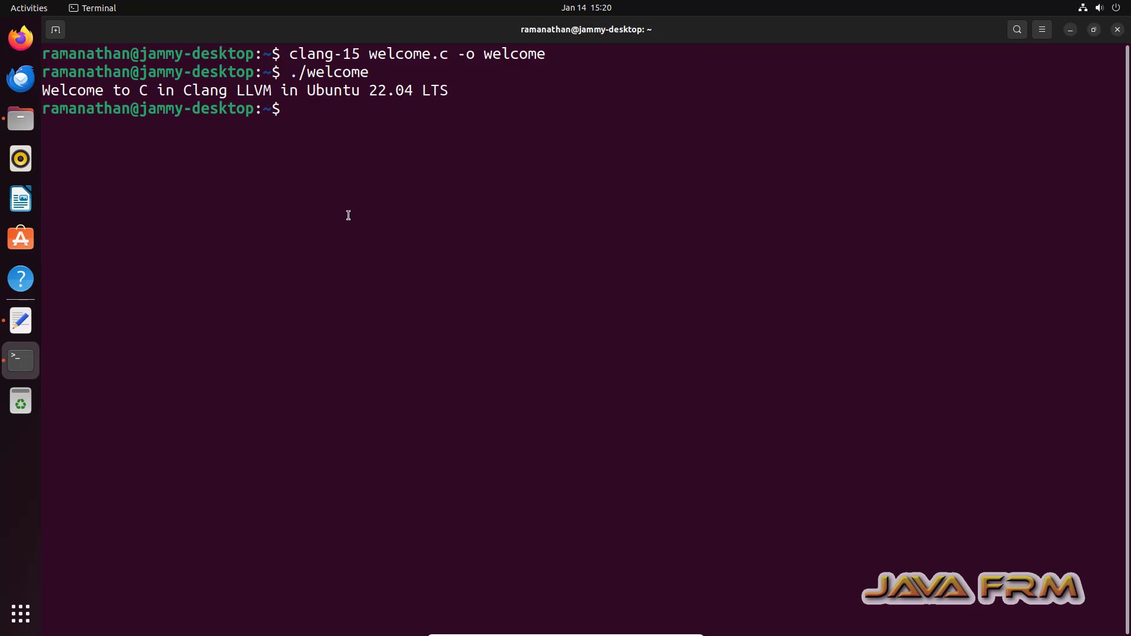
pyautogui.press('Return')
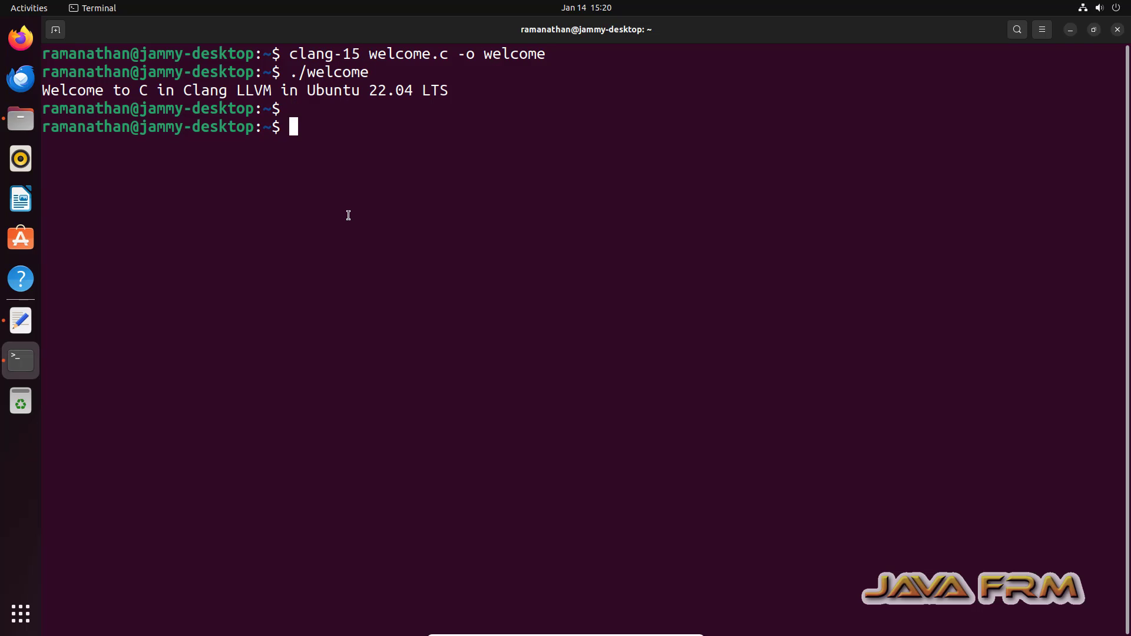
pyautogui.write('clang')
pyautogui.write('-')
pyautogui.write('++')
# - Run clang++-15 hello.cpp -o hello, then ./hello to print the C++ welcome line
pyautogui.press('BackSpace')
pyautogui.press('BackSpace')
pyautogui.press('BackSpace')
pyautogui.write('++')
pyautogui.write('-1')
pyautogui.press('Tab')
pyautogui.press('Tab')
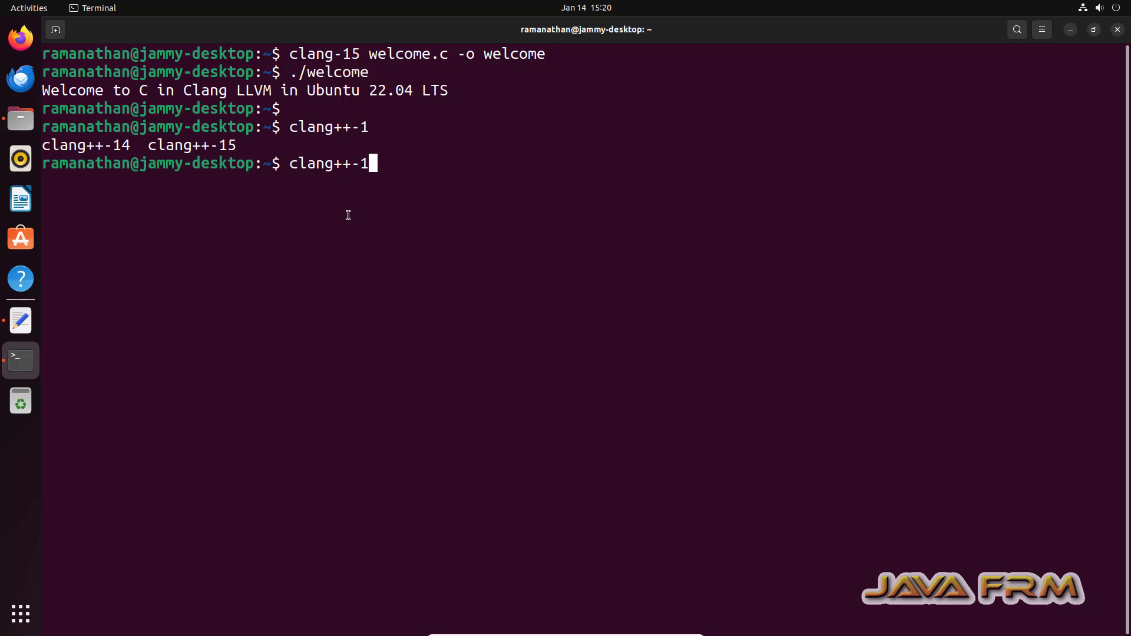
pyautogui.write('5')
pyautogui.write(' h')
pyautogui.press('Tab')
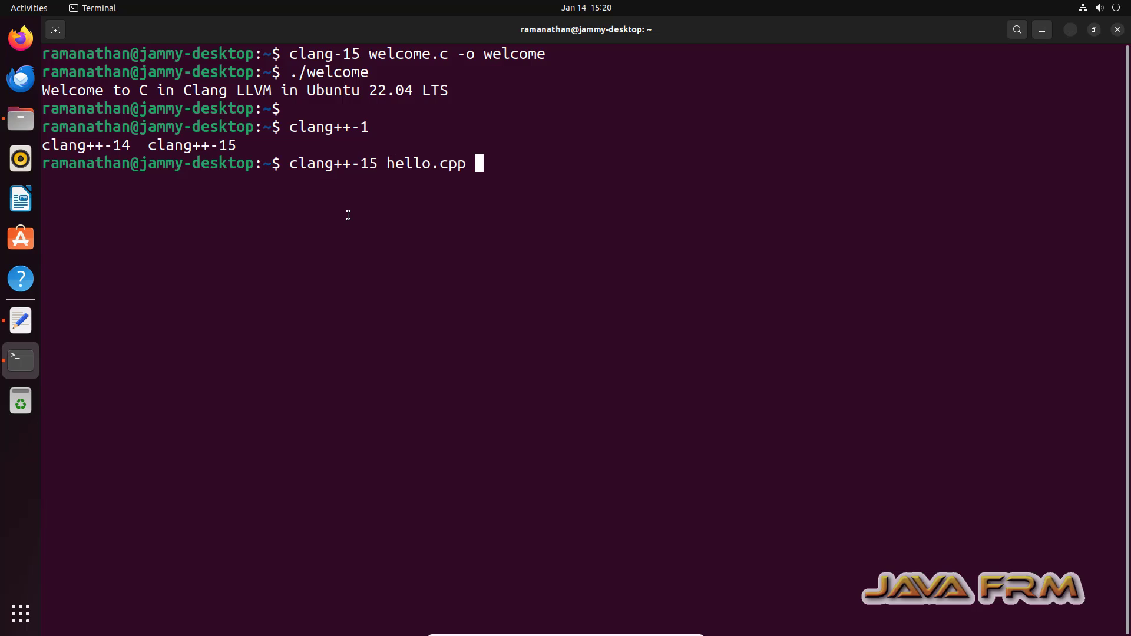
pyautogui.write('-')
pyautogui.write('o he')
pyautogui.write('llo')
pyautogui.press('Return')
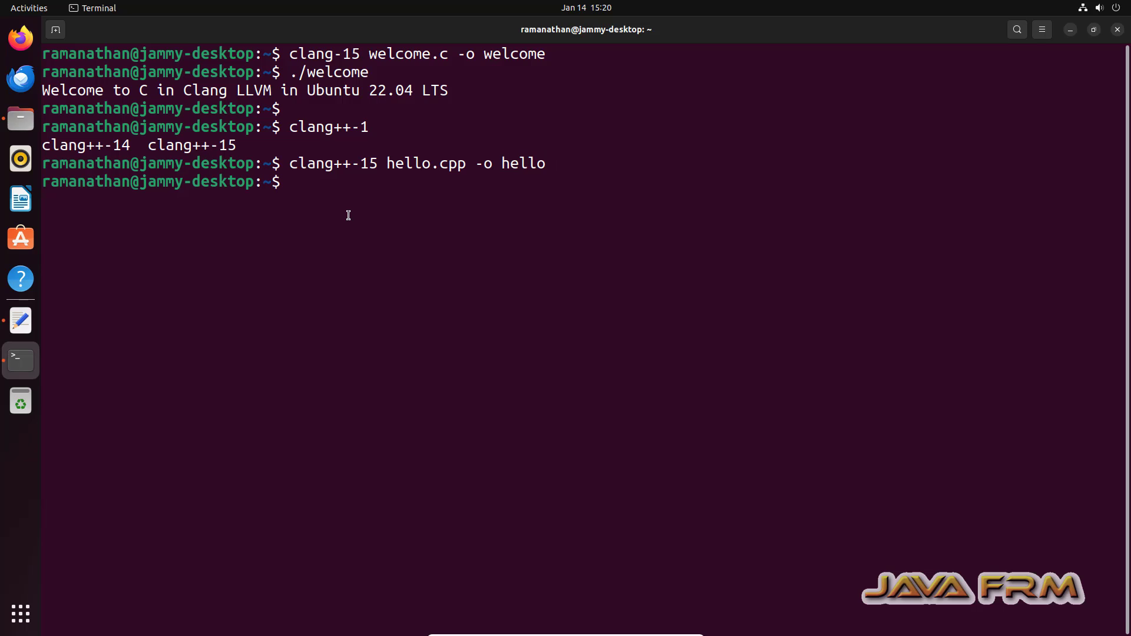
pyautogui.write('./h')
pyautogui.write('ello')
pyautogui.press('Return')
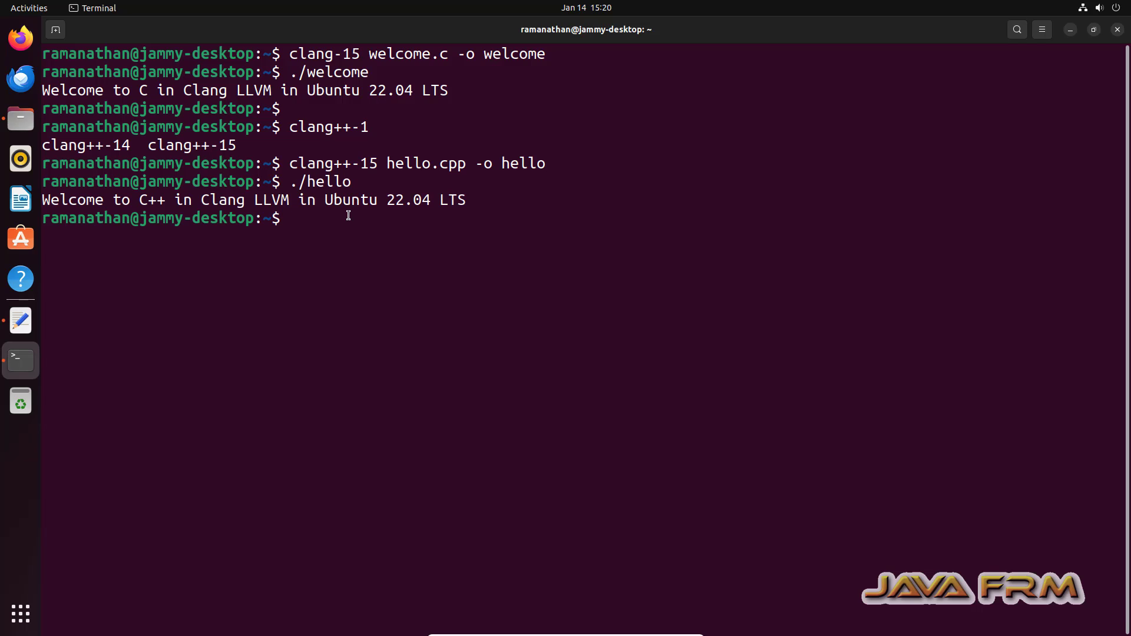
pyautogui.press('Up')
# - Rerun the clang++-15 hello.cpp compile with -H to list included headers by depth
pyautogui.press('Up')
pyautogui.press('Left')
pyautogui.press('Left')
pyautogui.press('Left')
pyautogui.press('Left')
pyautogui.press('Left')
pyautogui.press('Left')
pyautogui.press('Left')
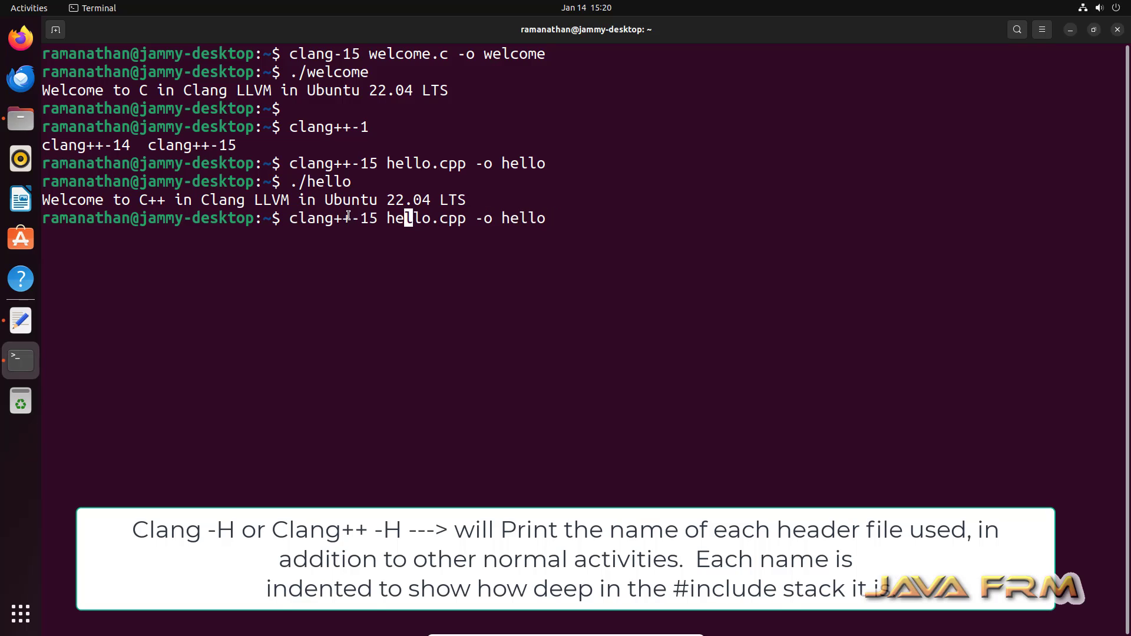
pyautogui.press('Left')
pyautogui.press('Left')
pyautogui.press('Left')
pyautogui.write('-')
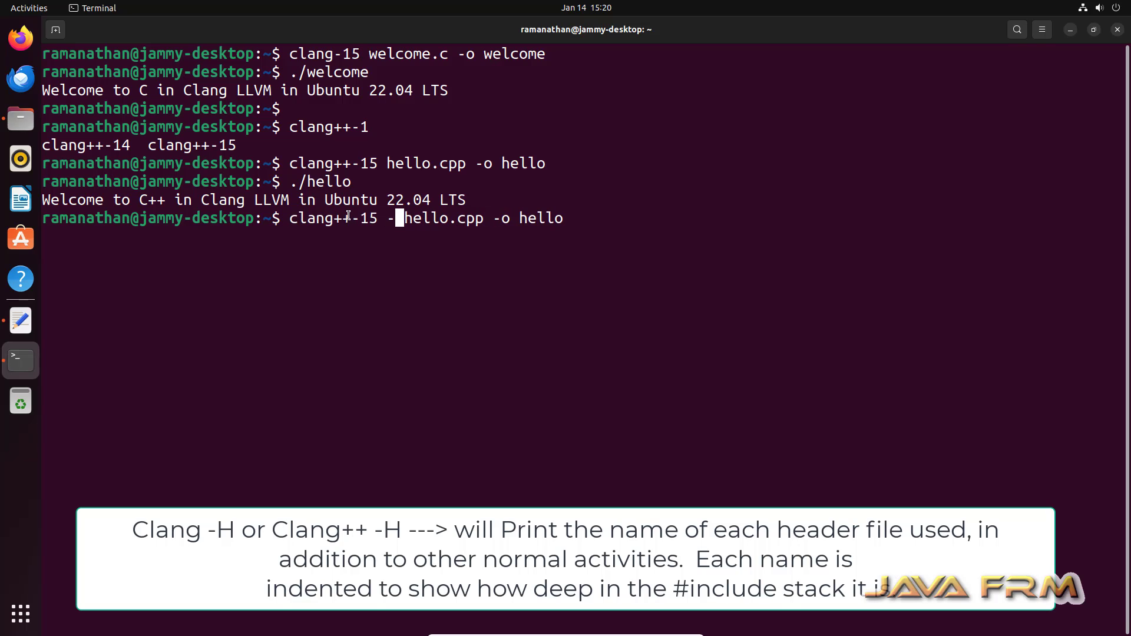
pyautogui.write('H')
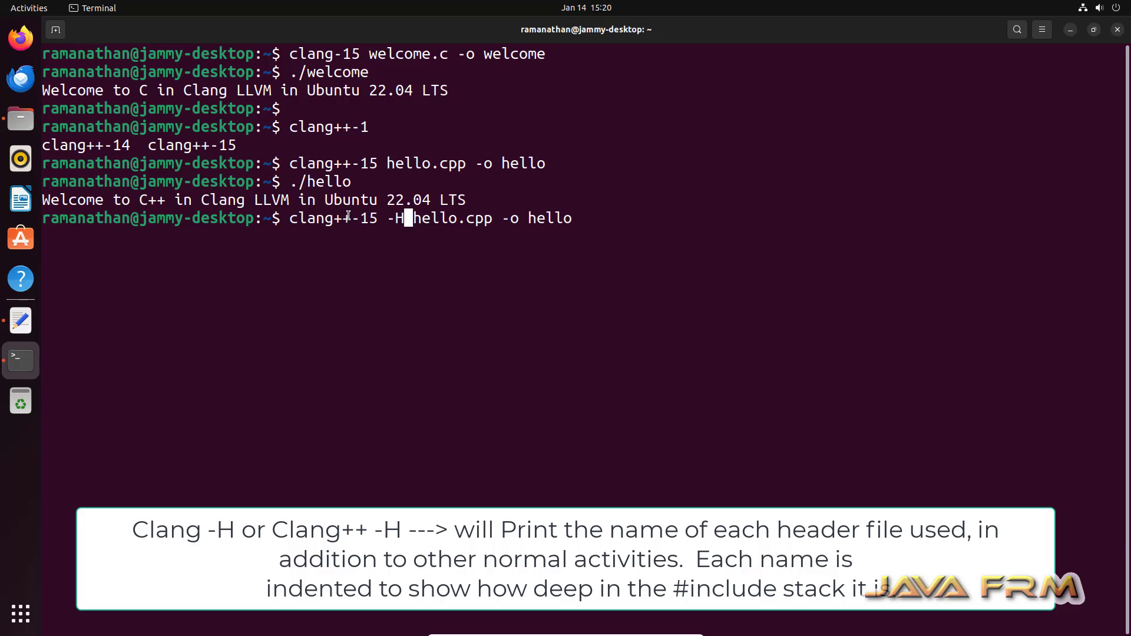
pyautogui.press('Return')
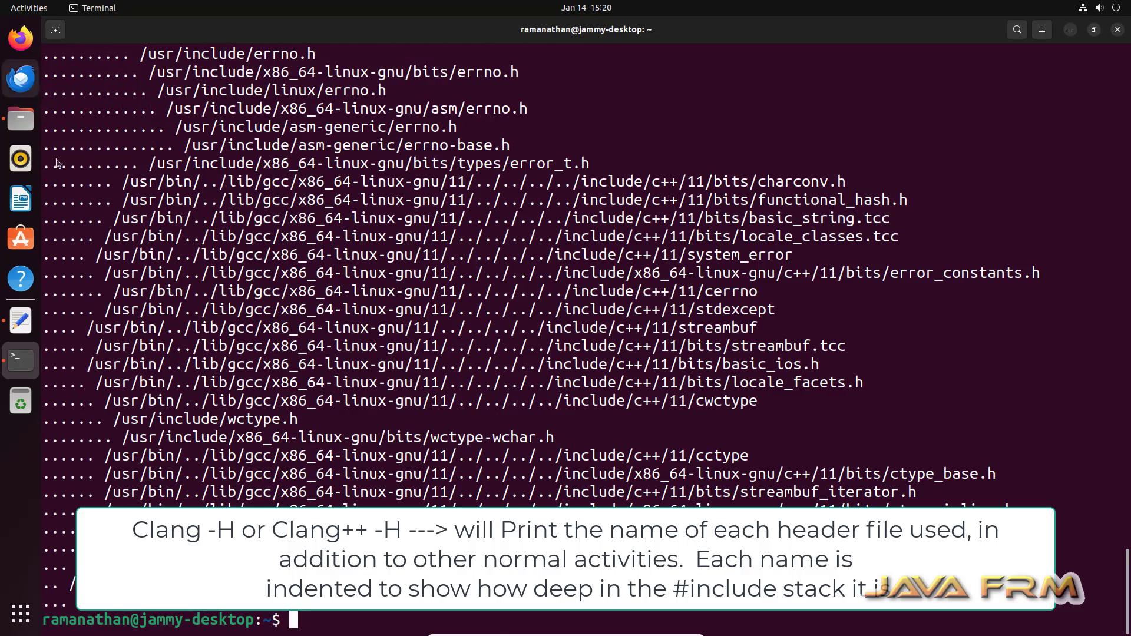
pyautogui.scroll(5, 349, 216)
pyautogui.scroll(5, 265, 300)
pyautogui.scroll(5, 180, 378)
pyautogui.scroll(5, 179, 378)
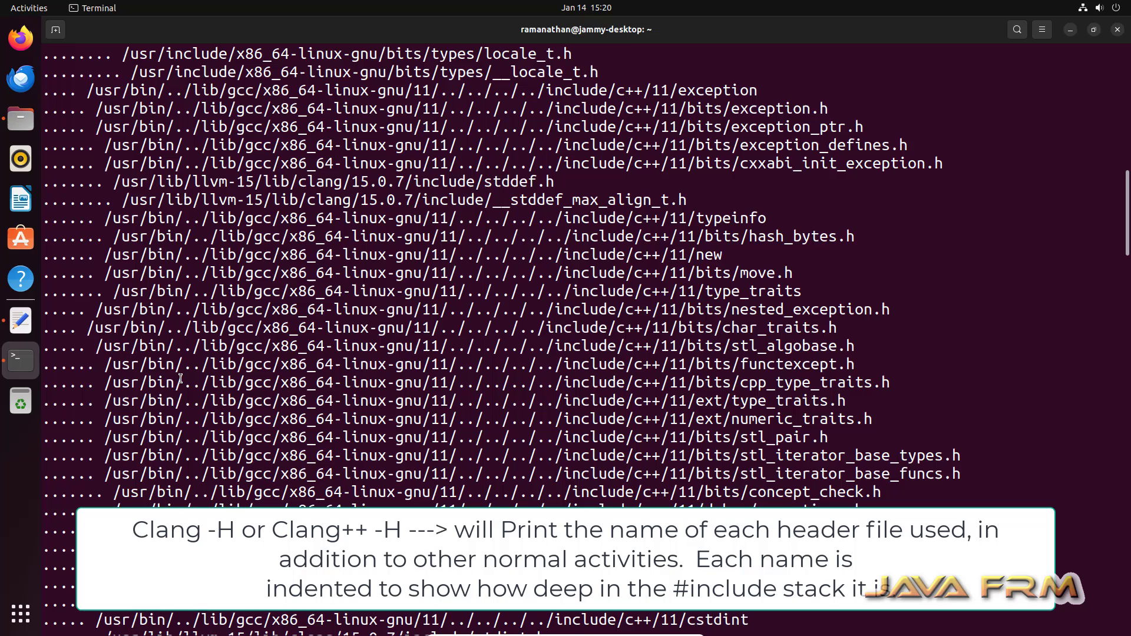
pyautogui.scroll(5, 180, 379)
pyautogui.scroll(5, 179, 379)
pyautogui.scroll(1, 217, 367)
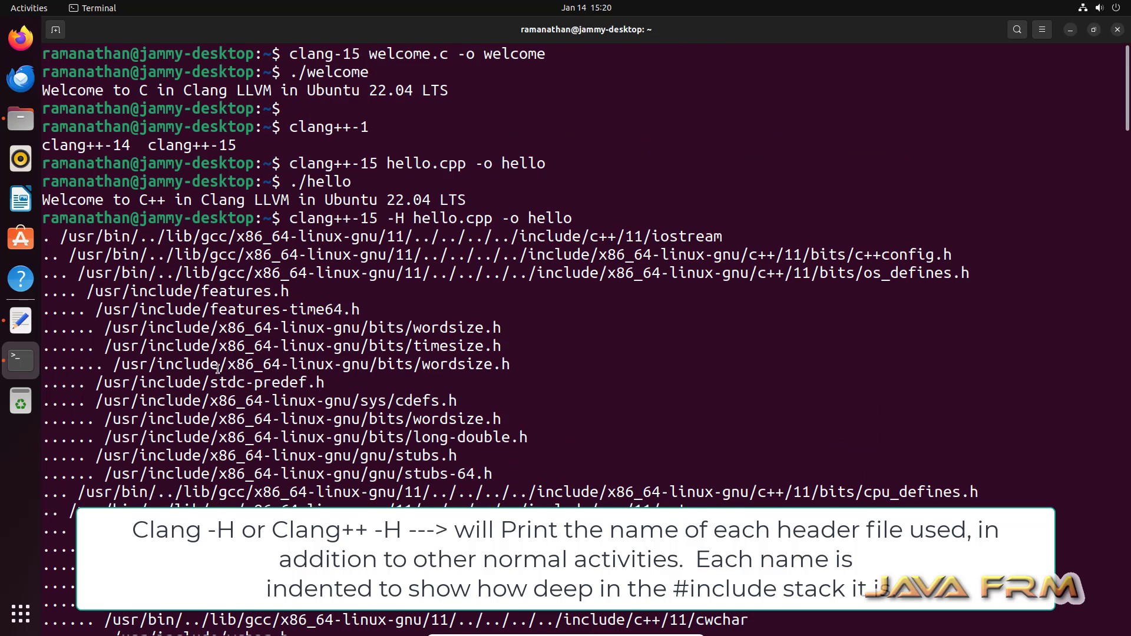
pyautogui.moveTo(303, 217); pyautogui.dragTo(570, 218)
pyautogui.scroll(-5, 295, 277)
pyautogui.scroll(-5, 295, 276)
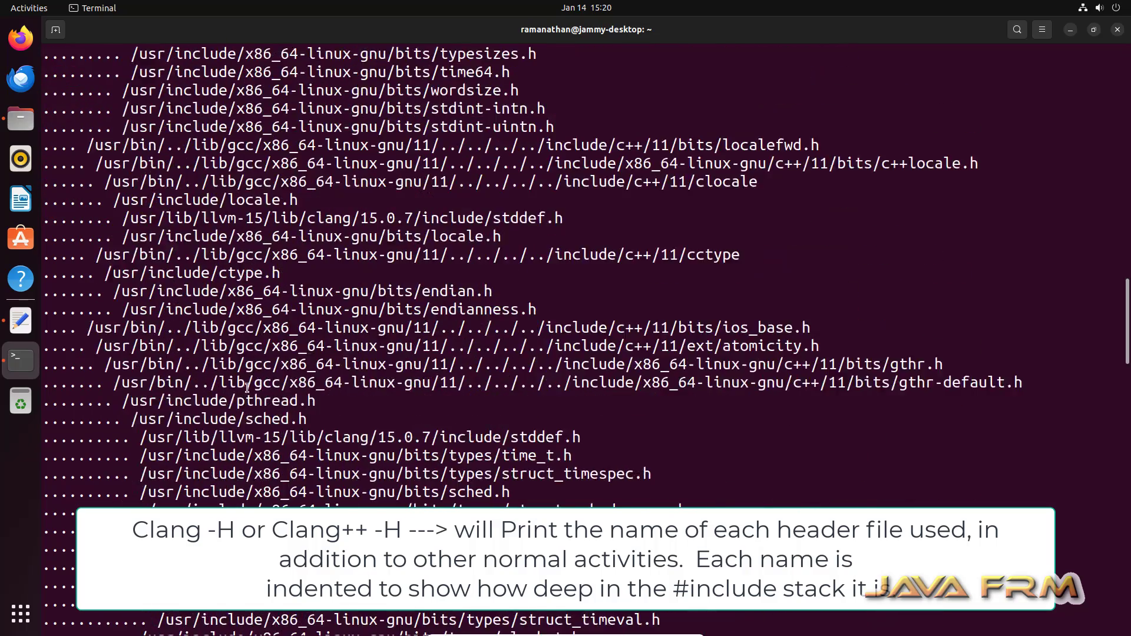
pyautogui.scroll(-5, 295, 276)
pyautogui.scroll(-5, 296, 277)
pyautogui.scroll(-2, 566, 265)
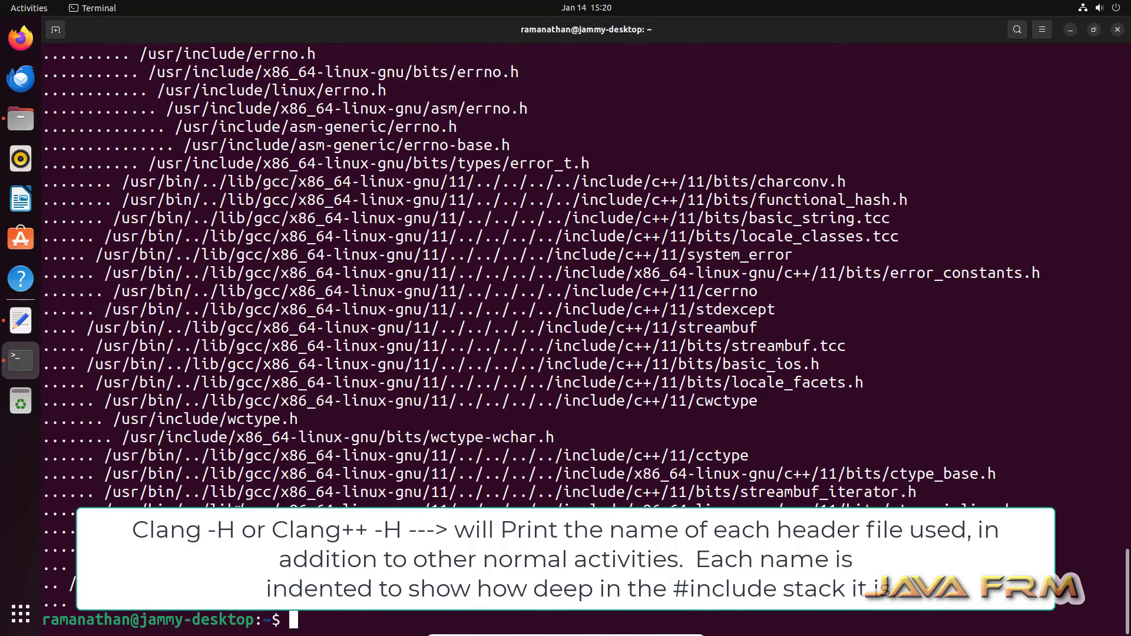
pyautogui.write('clea')
pyautogui.write('r')
# - Recompile welcome.c with 'clang-15 -H' to list its included headers, then clear the terminal
pyautogui.press('Return')
pyautogui.press('Up')
pyautogui.press('Up')
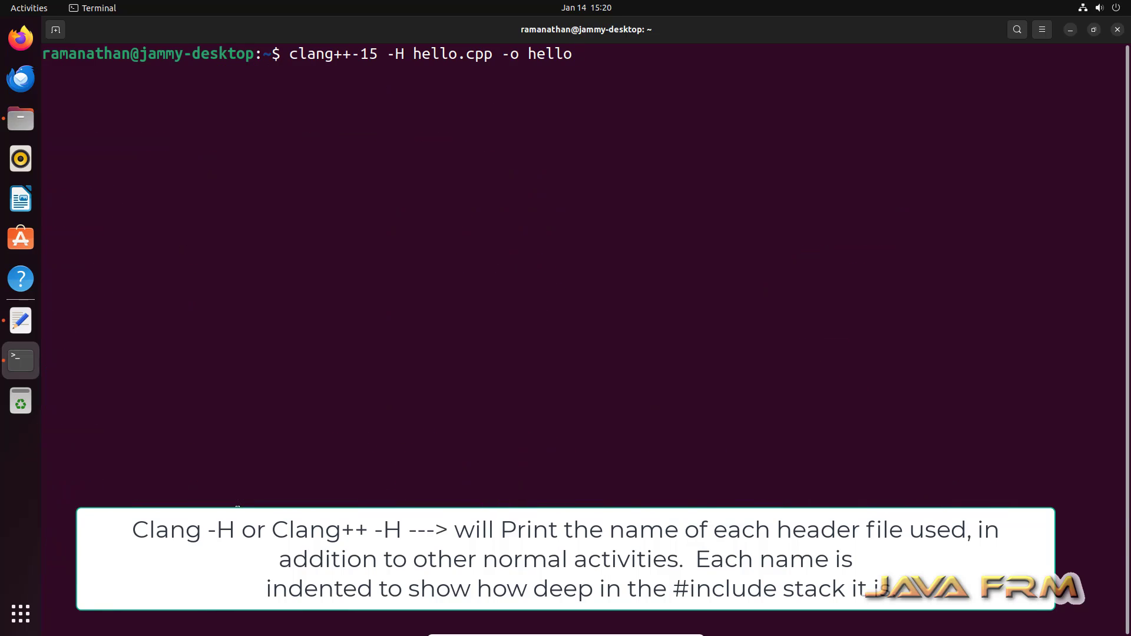
pyautogui.press('Up')
pyautogui.press('Up')
pyautogui.press('Up')
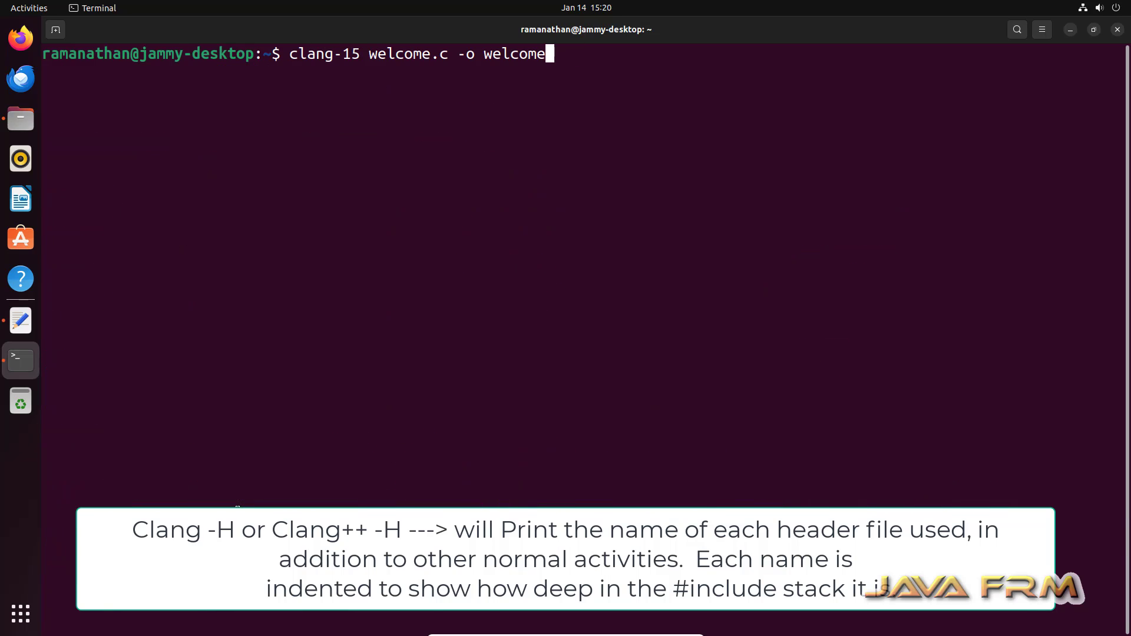
pyautogui.press('Left')
pyautogui.press('Left')
pyautogui.press('Left')
pyautogui.press('Left')
pyautogui.press('Left')
pyautogui.press('Left')
pyautogui.press('Left')
pyautogui.press('Left')
pyautogui.press('Left')
pyautogui.press('Left')
pyautogui.write('-')
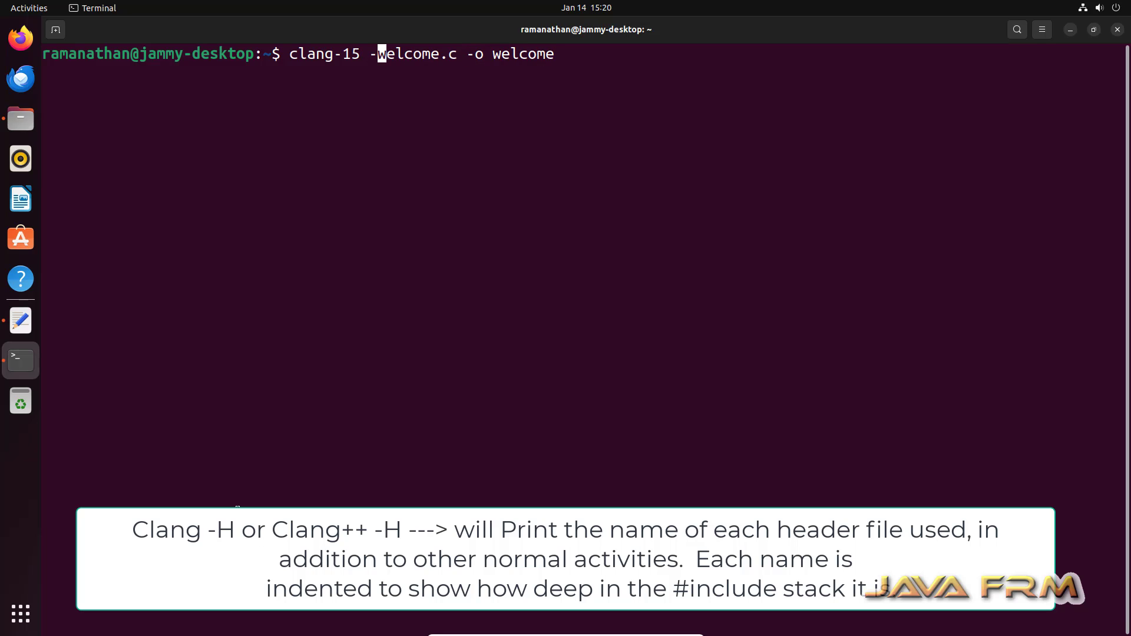
pyautogui.write('H')
pyautogui.press('Return')
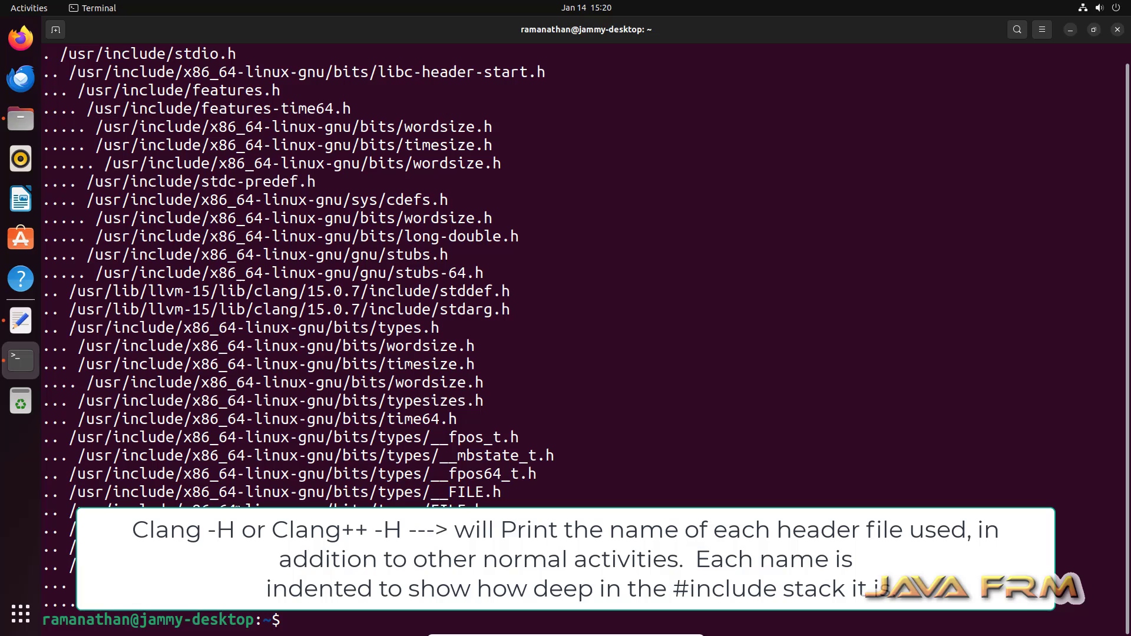
pyautogui.scroll(1, 218, 374)
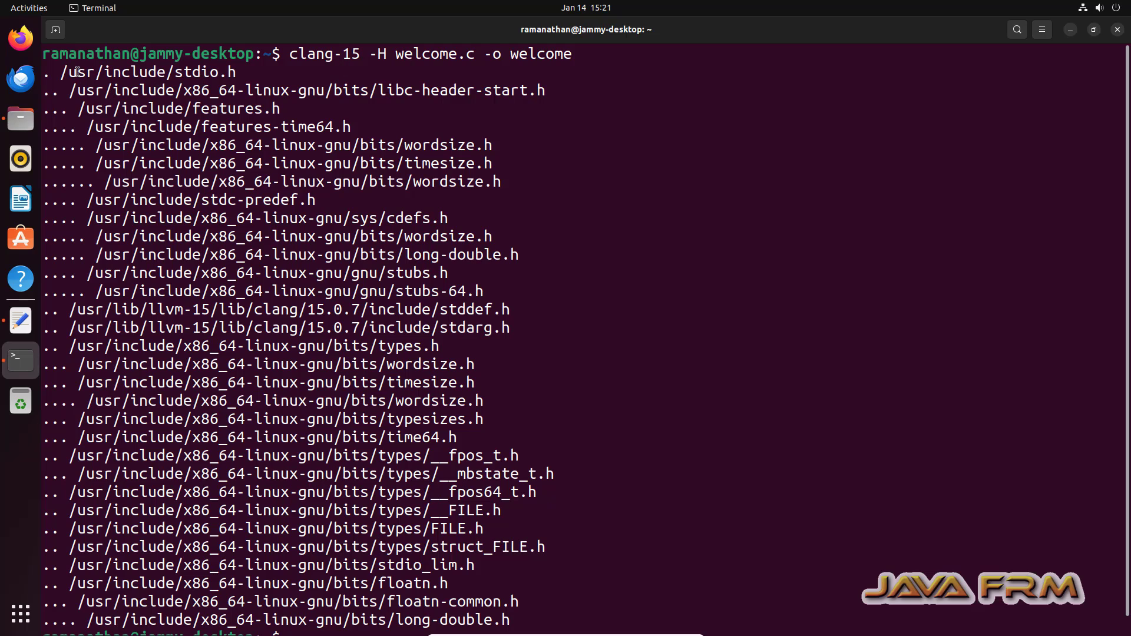
pyautogui.moveTo(74, 71)
pyautogui.mouseDown()
pyautogui.moveTo(194, 110)
pyautogui.moveTo(281, 327)
pyautogui.mouseUp()
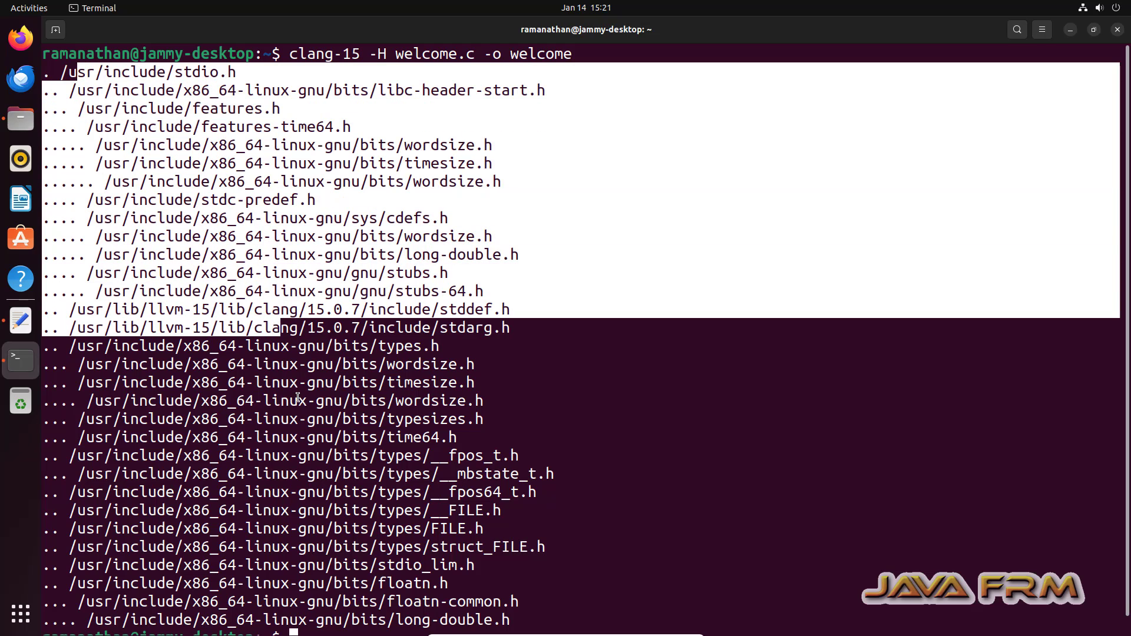
pyautogui.scroll(-1, 299, 400)
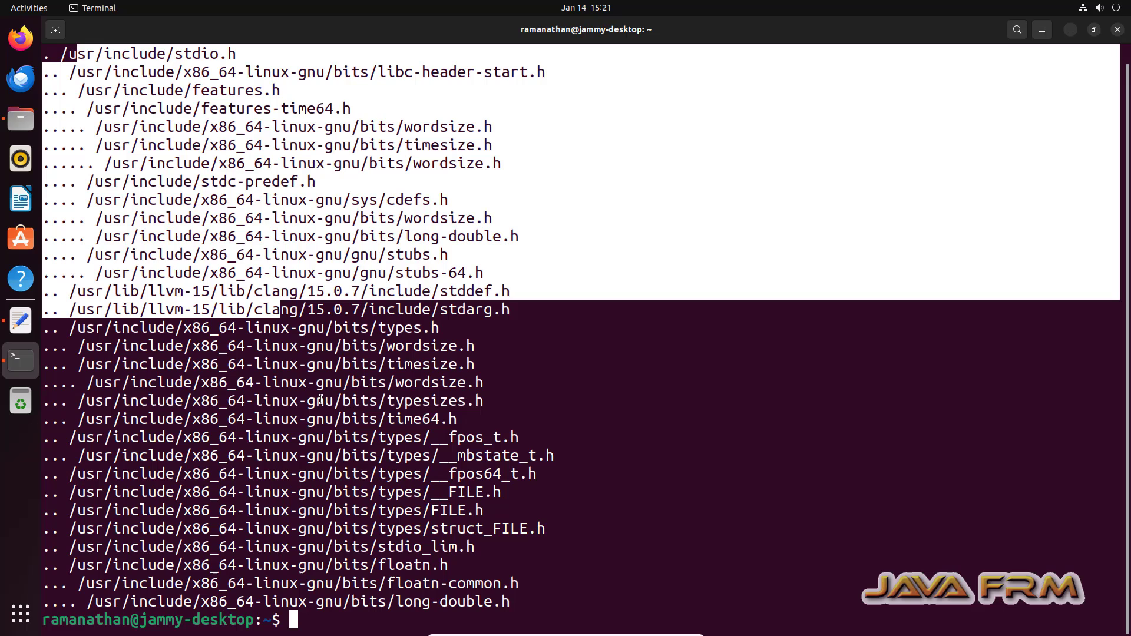
pyautogui.write('cl')
pyautogui.write('ear')
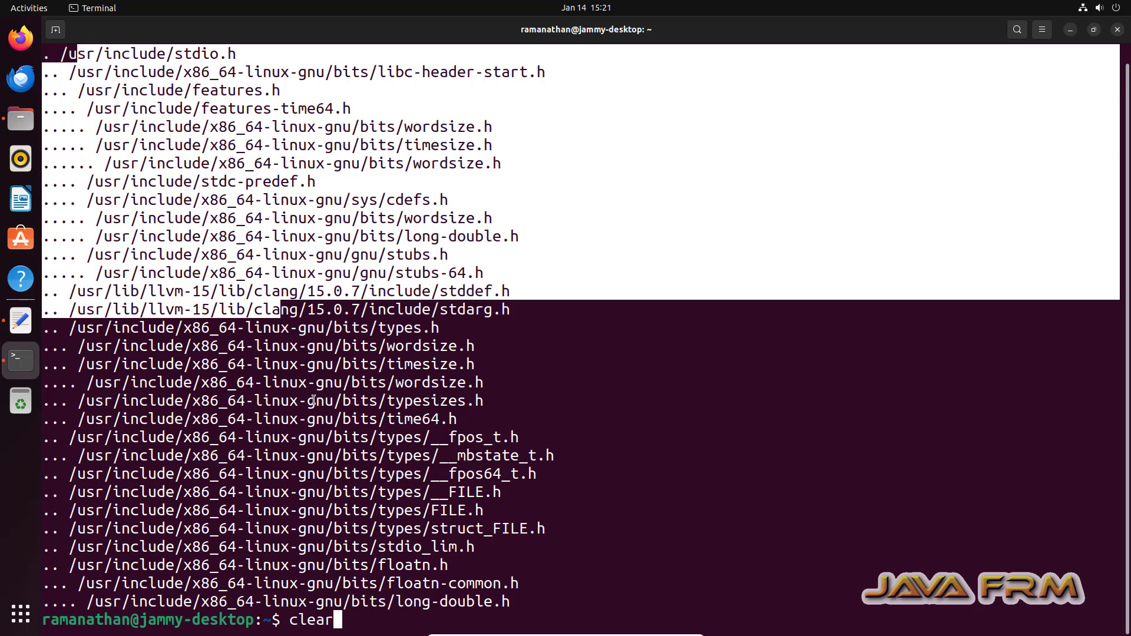
pyautogui.press('Return')
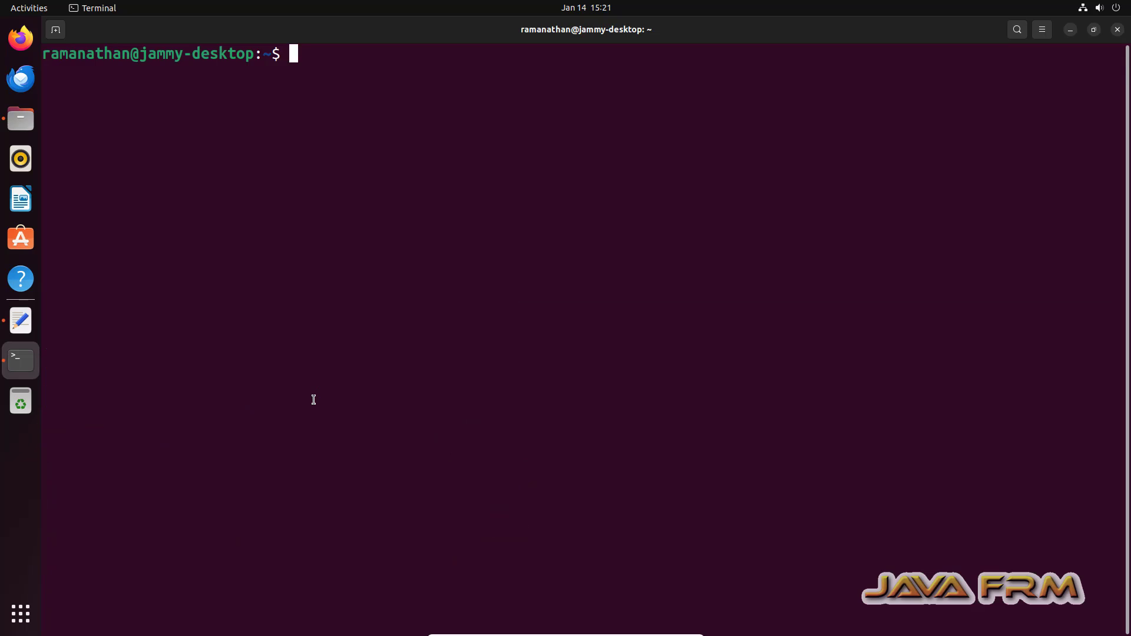
# - Open Files and browse from the computer root to /usr/include
pyautogui.click(20, 120)
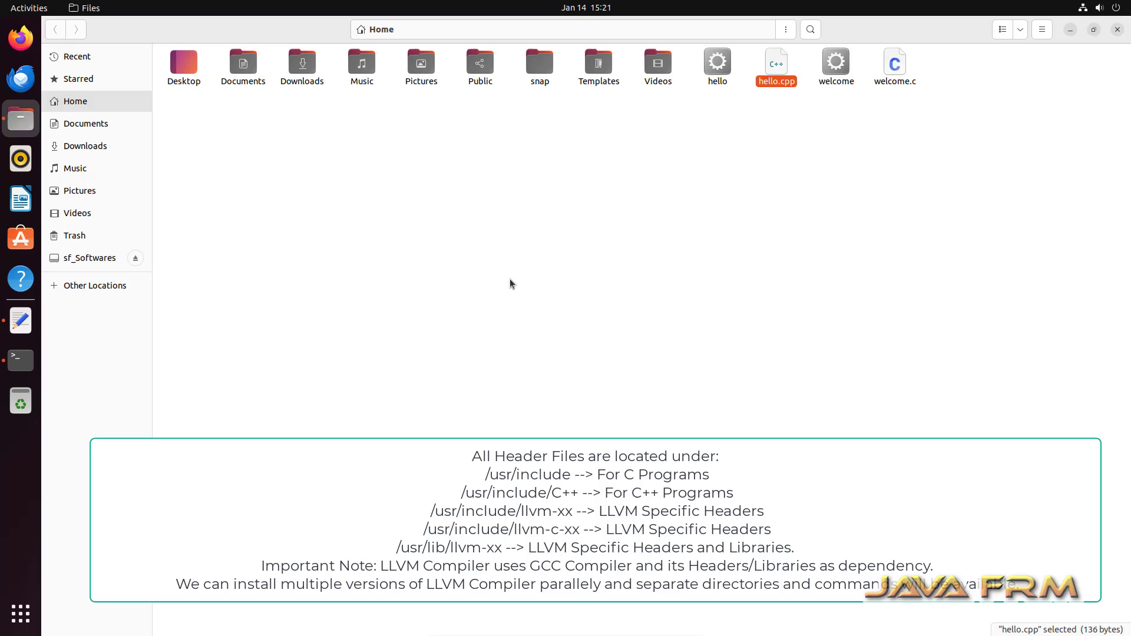
pyautogui.click(101, 286)
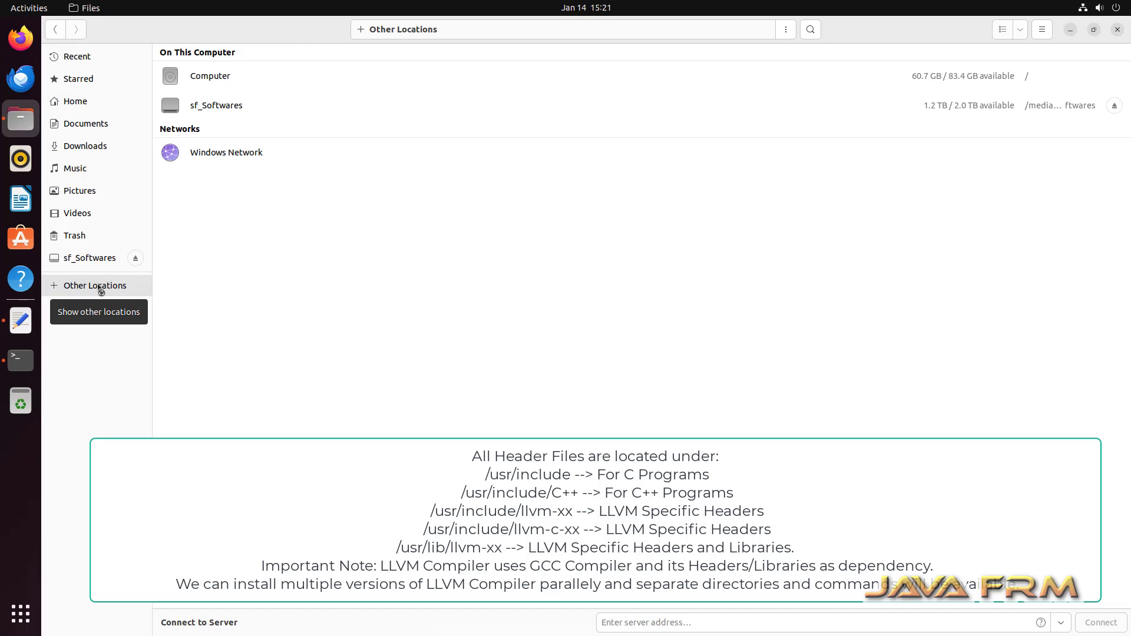
pyautogui.doubleClick(238, 84)
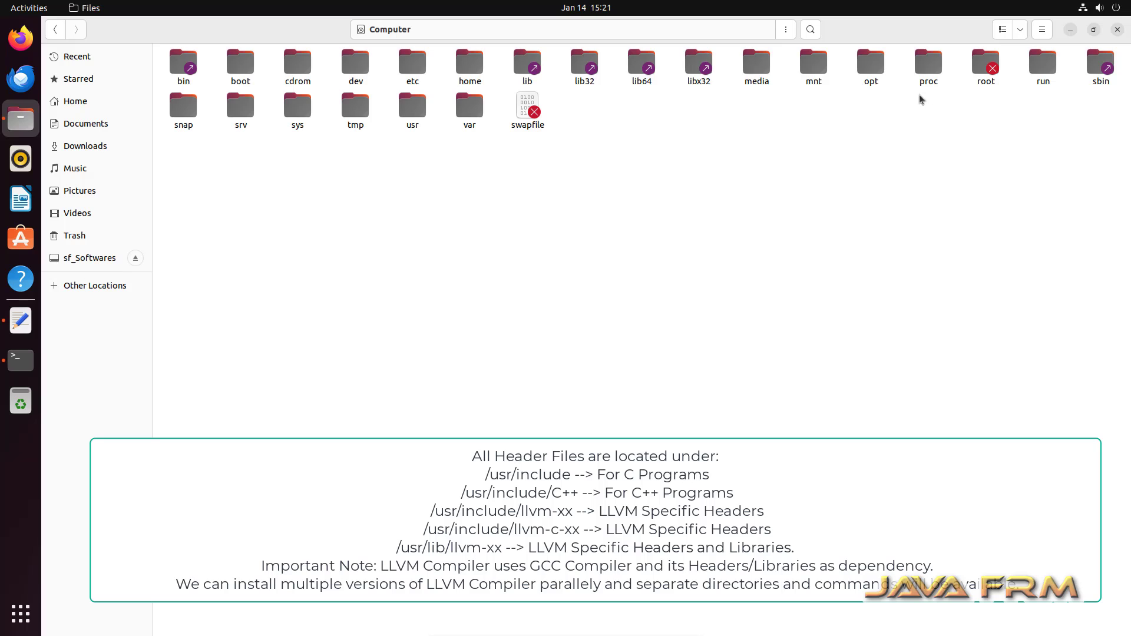
pyautogui.doubleClick(411, 106)
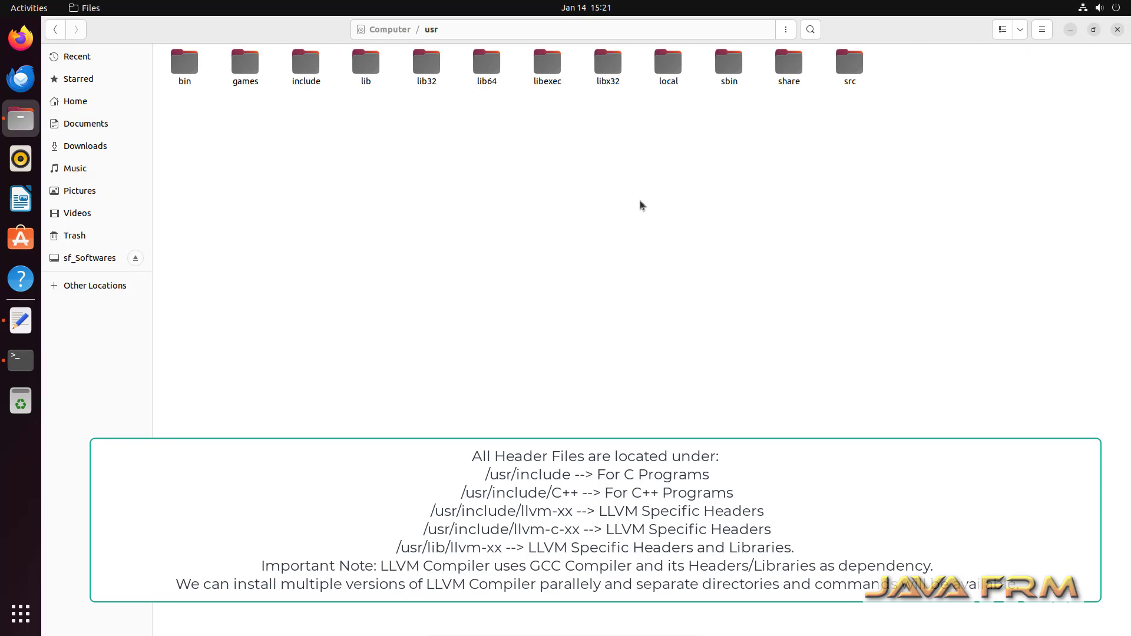
pyautogui.doubleClick(309, 68)
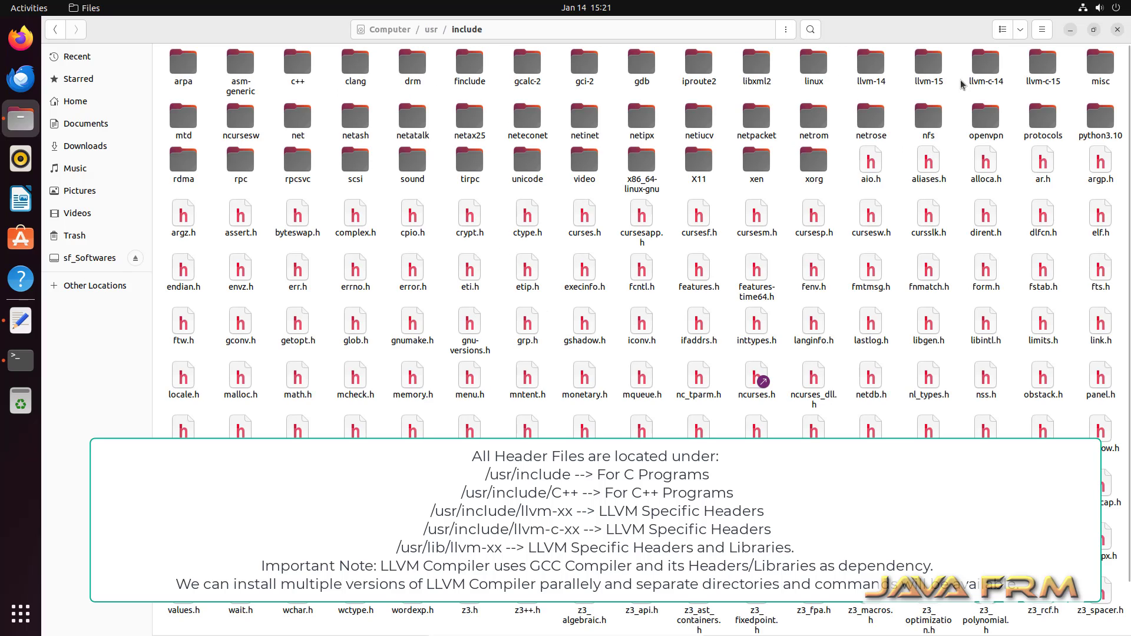
# - Browse llvm-c-15/llvm-c headers, then return to /usr/include
pyautogui.click(928, 66)
pyautogui.click(1049, 68)
pyautogui.doubleClick(1050, 68)
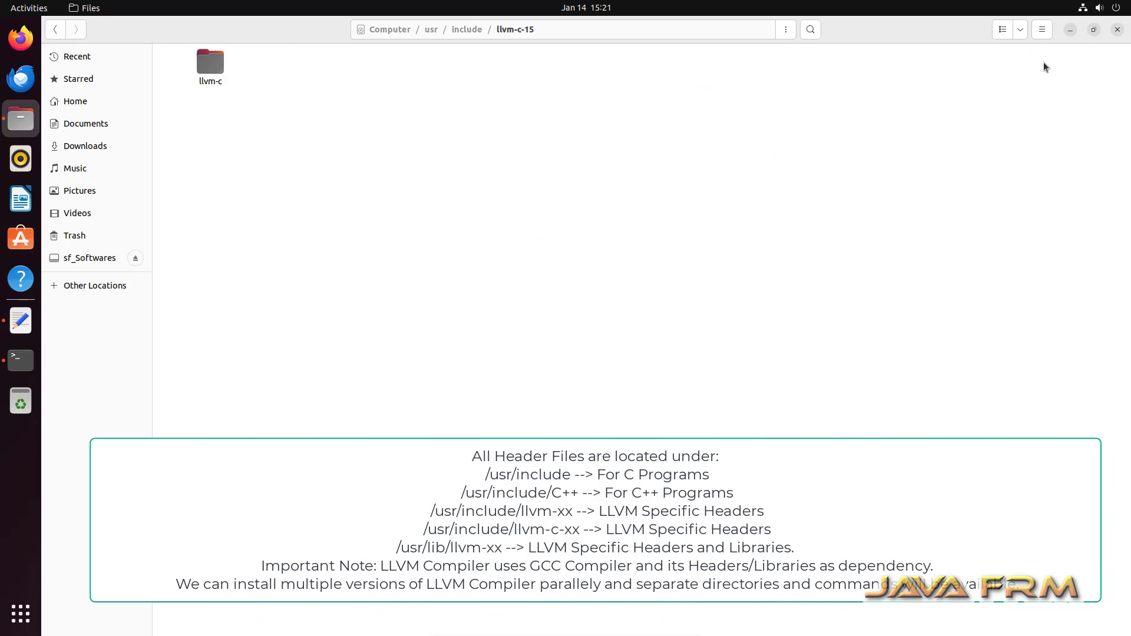
pyautogui.doubleClick(212, 62)
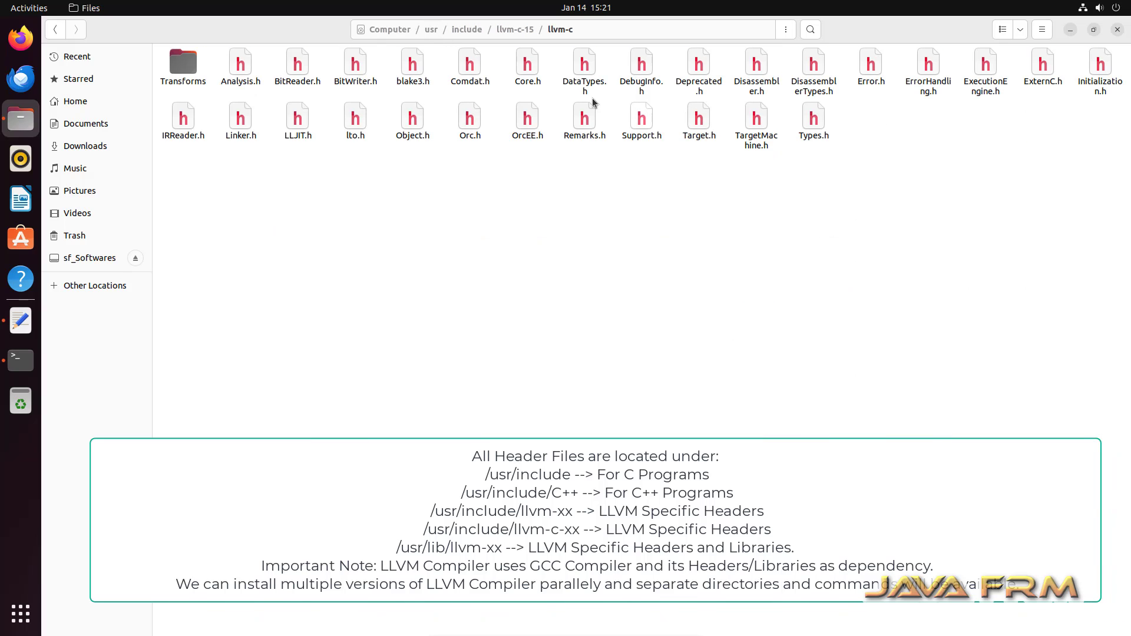
pyautogui.click(515, 30)
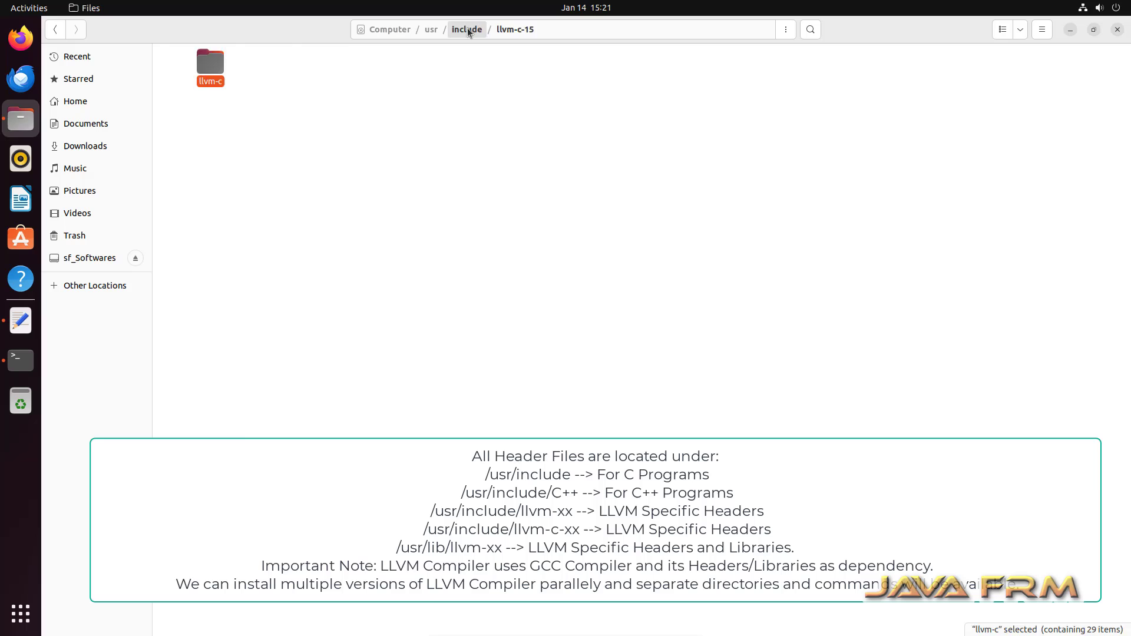
pyautogui.click(466, 29)
# - Browse the llvm-15/llvm headers, then jump back to /usr
pyautogui.doubleClick(934, 64)
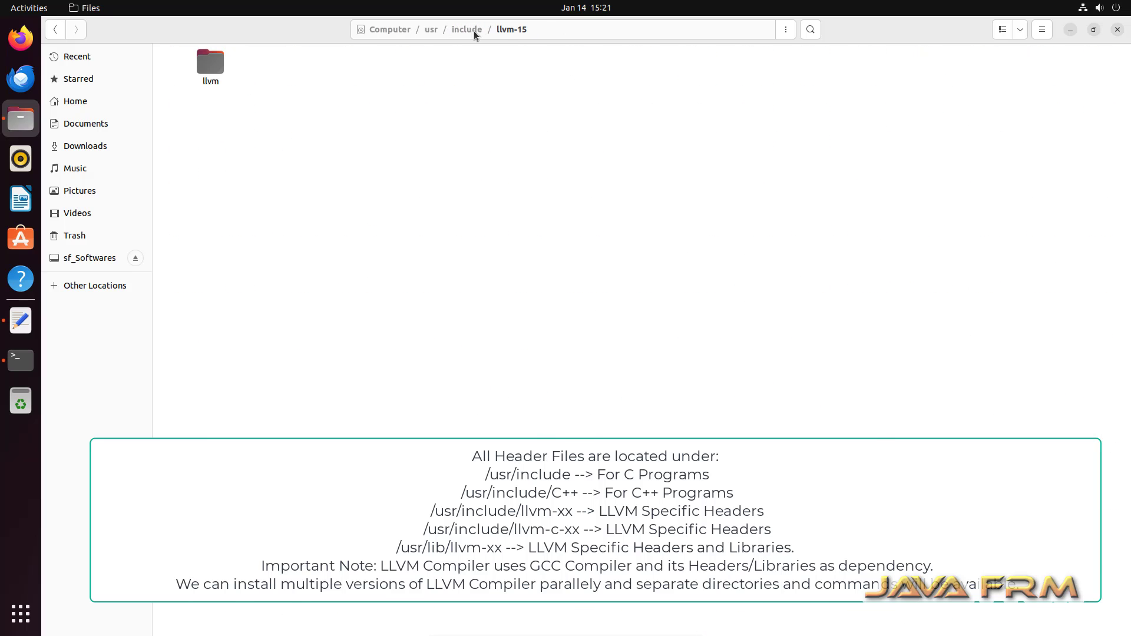
pyautogui.doubleClick(215, 55)
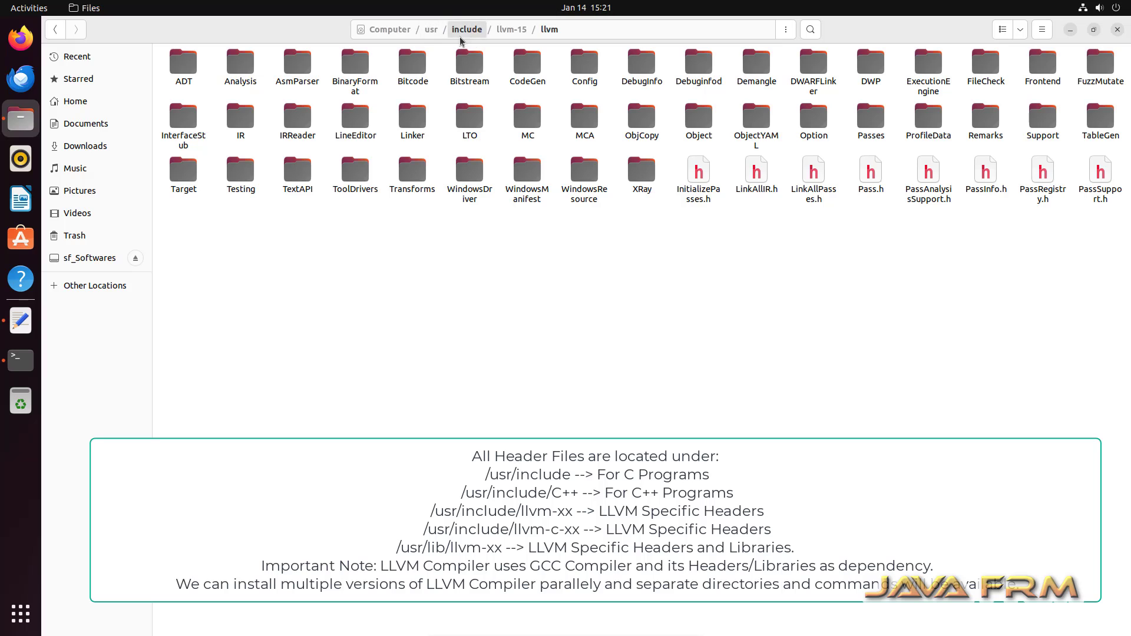
pyautogui.click(432, 29)
# - Browse to the /usr/lib/llvm-15/include folder, after briefly entering lib64
pyautogui.doubleClick(484, 71)
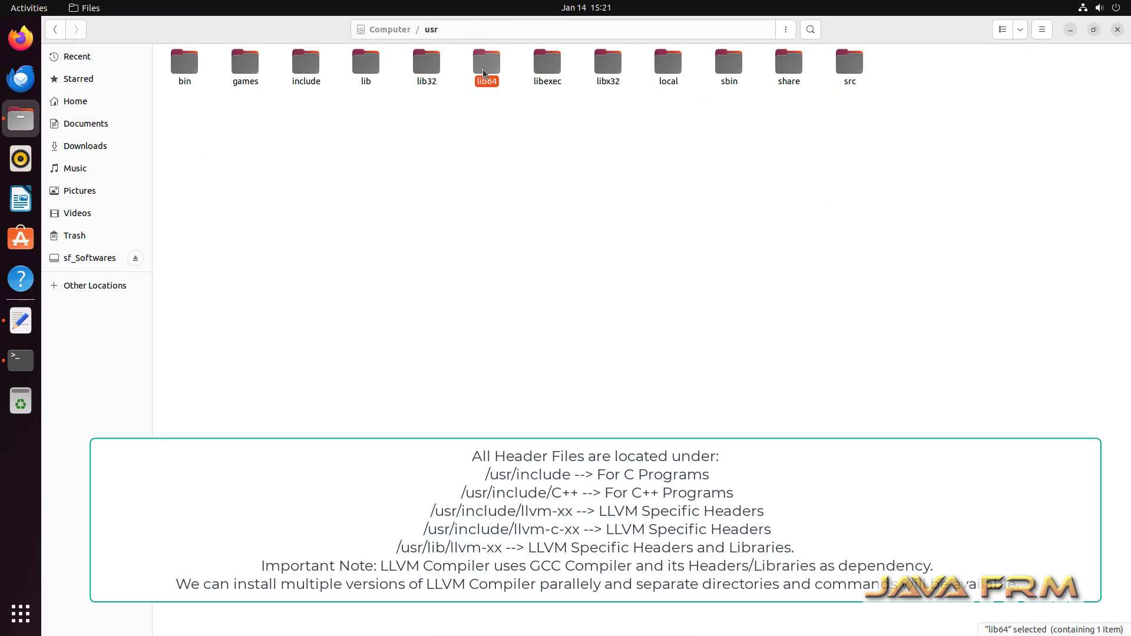
pyautogui.click(431, 30)
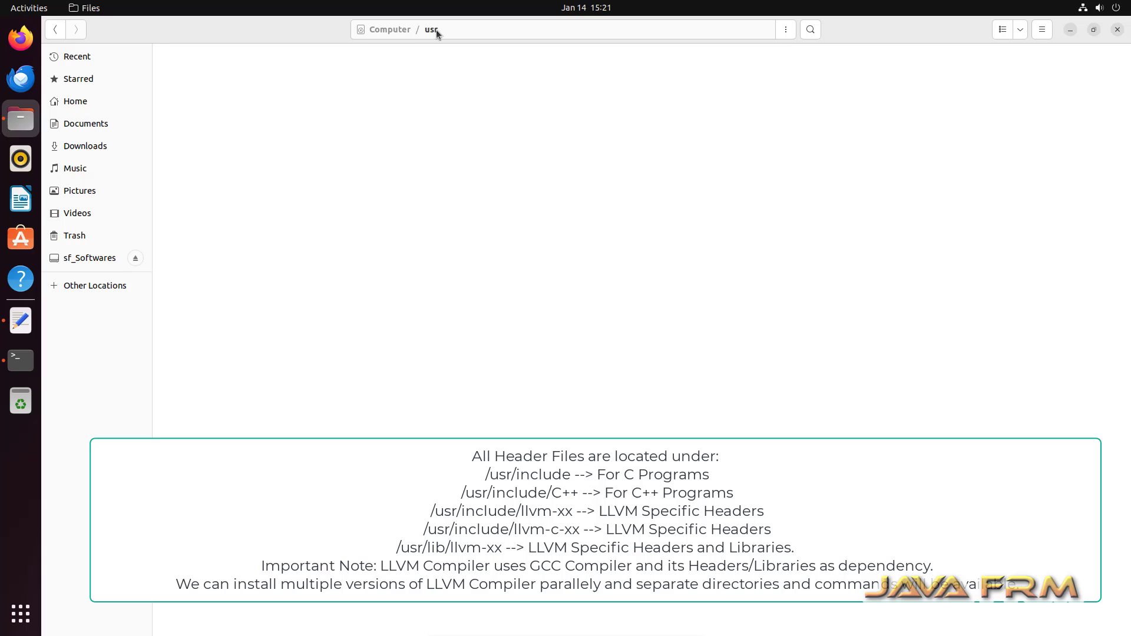
pyautogui.doubleClick(369, 71)
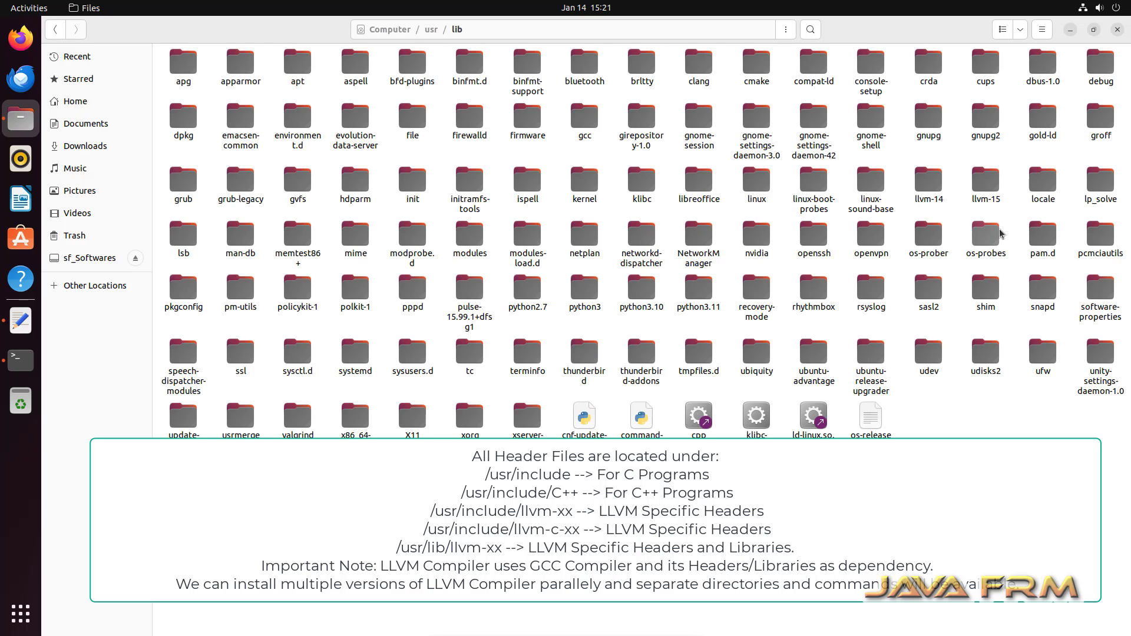
pyautogui.doubleClick(982, 181)
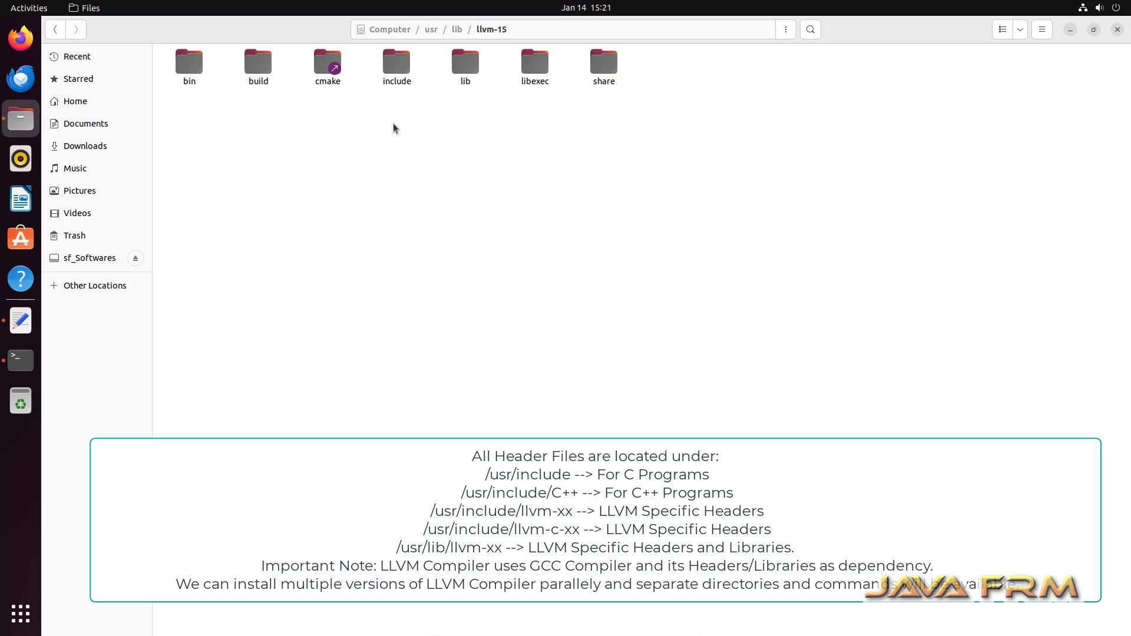
pyautogui.doubleClick(402, 74)
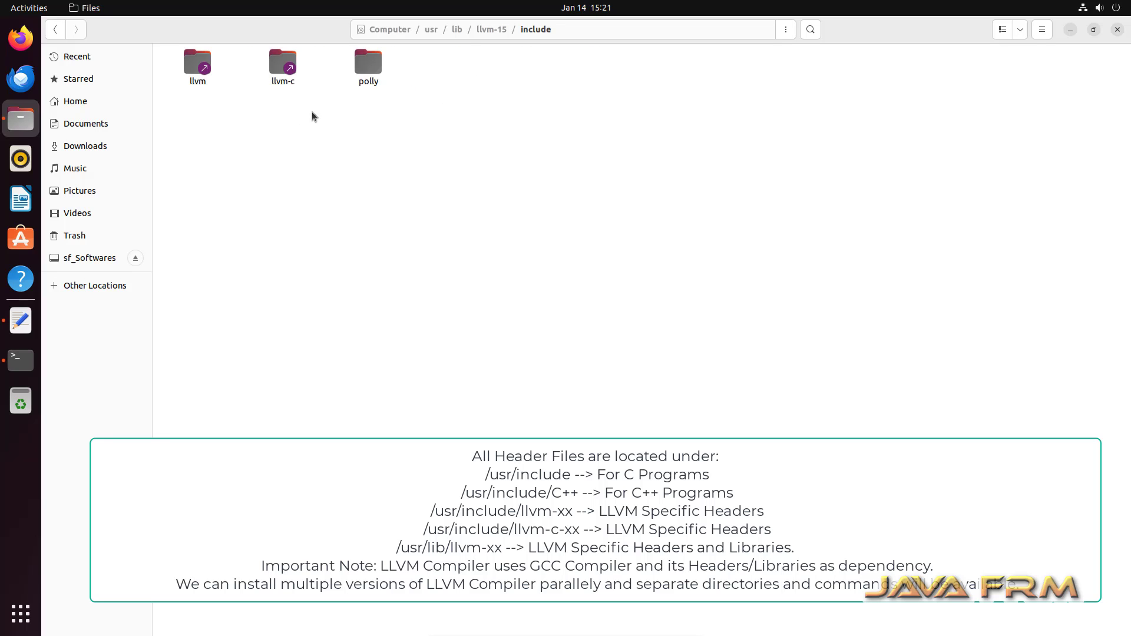
# - View the LLVM 15 bin executables, then close the file manager
pyautogui.click(491, 29)
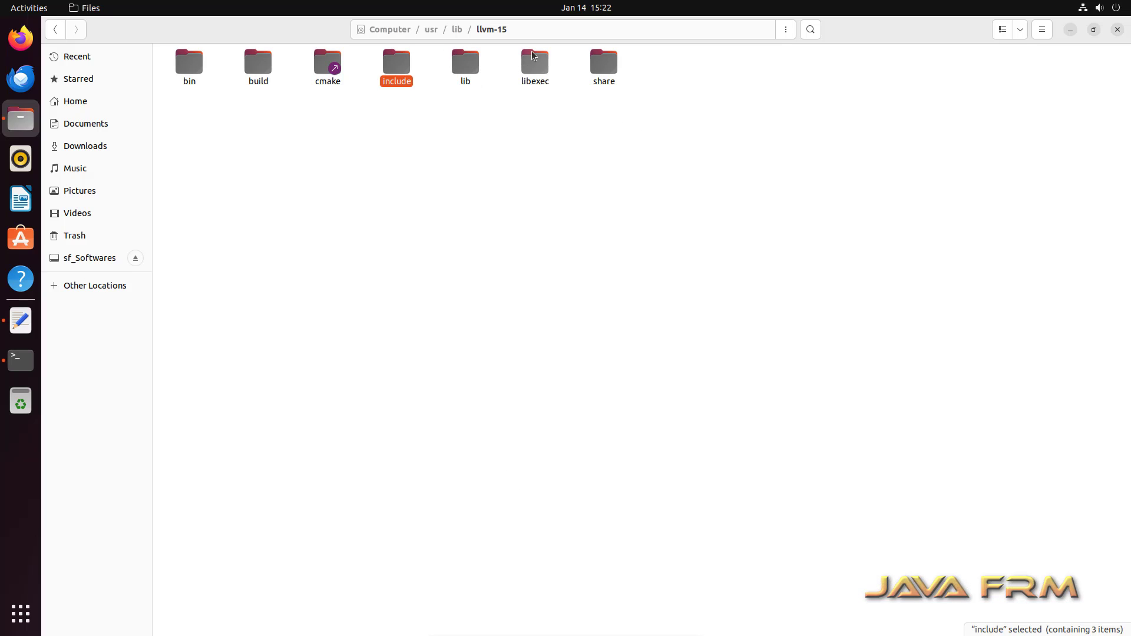
pyautogui.click(198, 71)
pyautogui.doubleClick(199, 71)
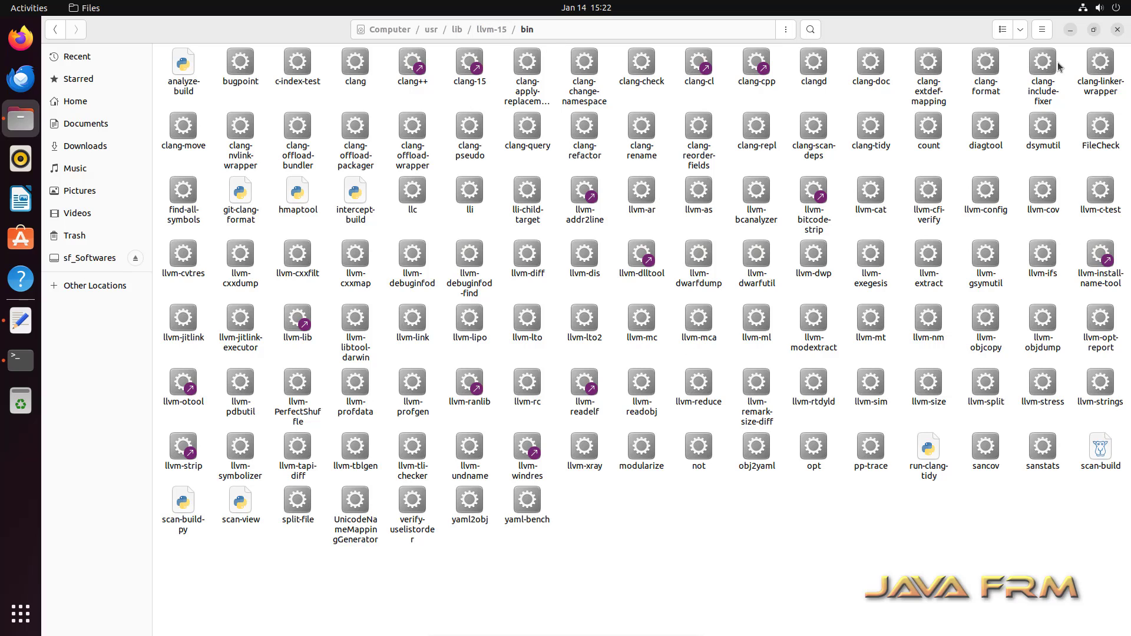
pyautogui.click(1118, 30)
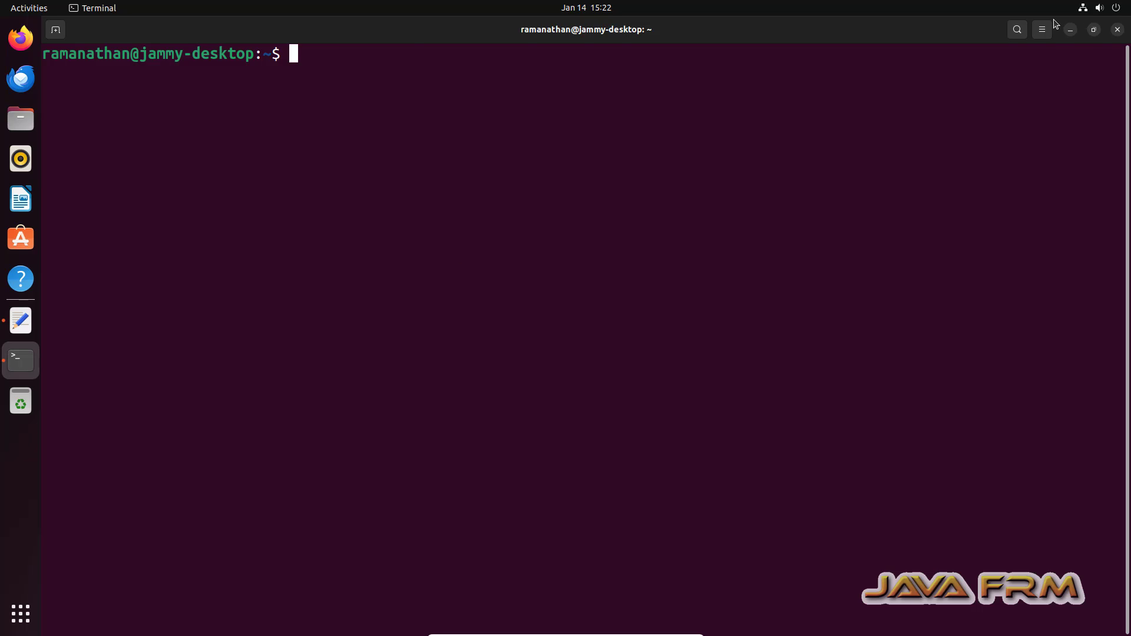
# - Close the Terminal window and the Text Editor holding hello.cpp
pyautogui.click(1117, 31)
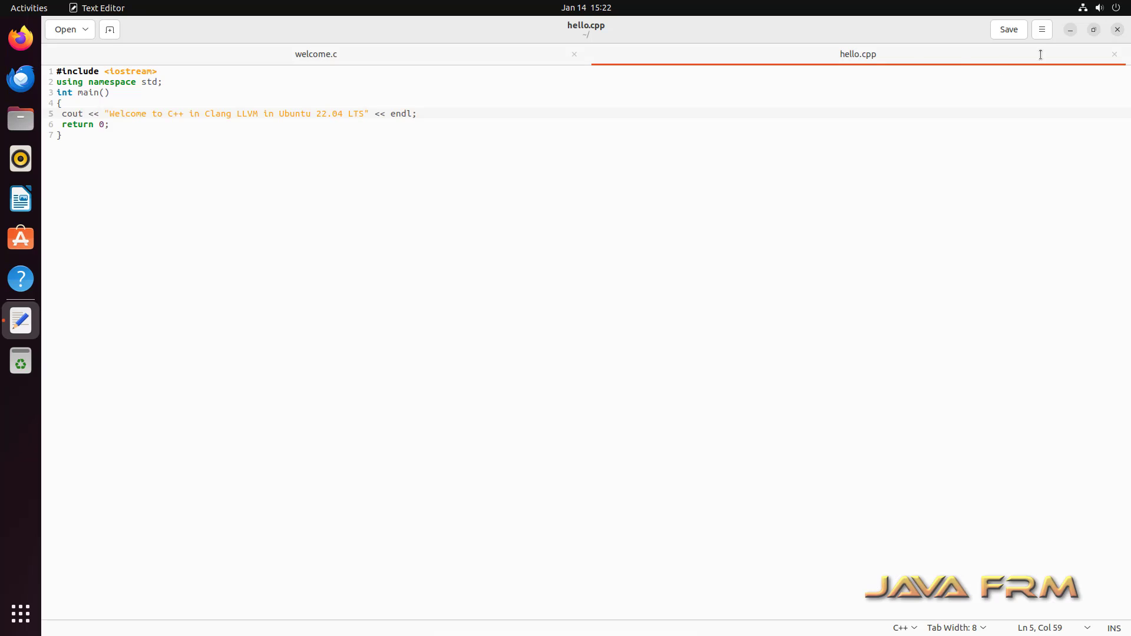
pyautogui.click(1116, 30)
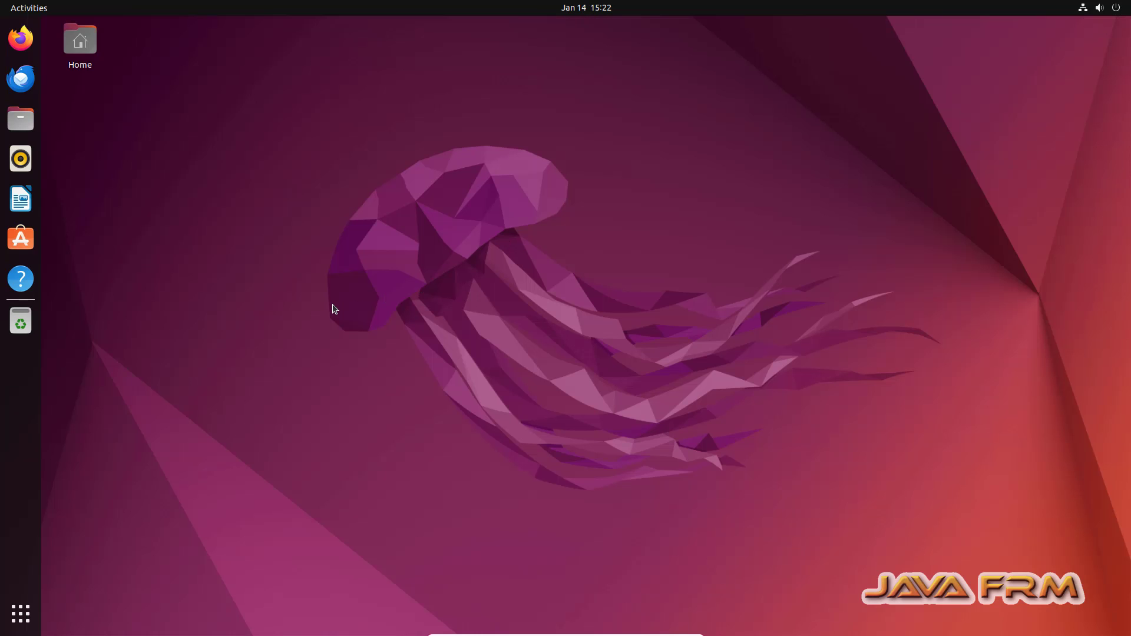